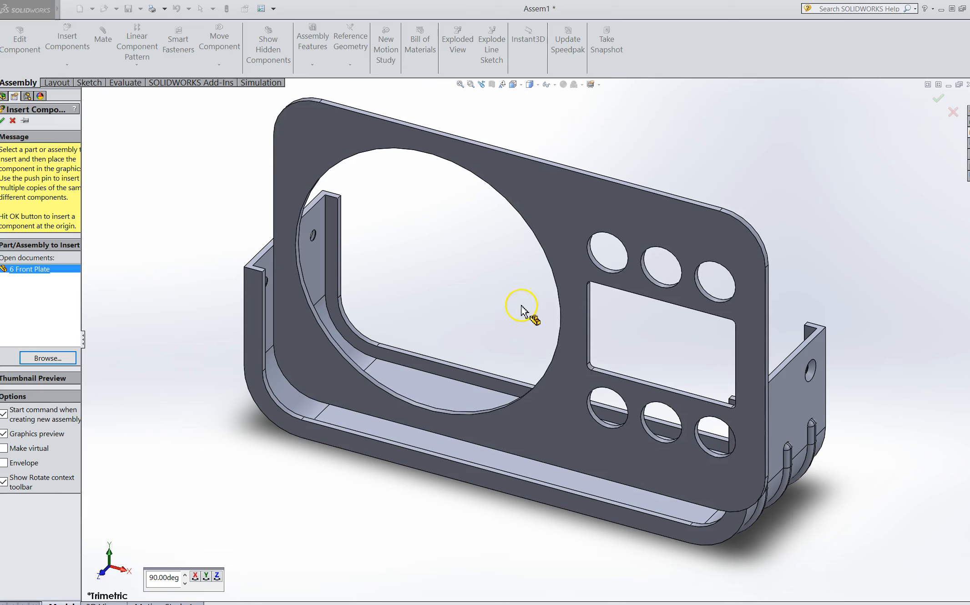
Insert the 6 Front Plate part into the assembly and position it loosely behind the outer shell's front opening.
middle_drag(515, 330, 505, 305)
mouse_move(548, 191)
mouse_down()
mouse_move(431, 194)
mouse_move(545, 255)
mouse_move(566, 197)
mouse_move(558, 175)
mouse_move(552, 182)
mouse_up()
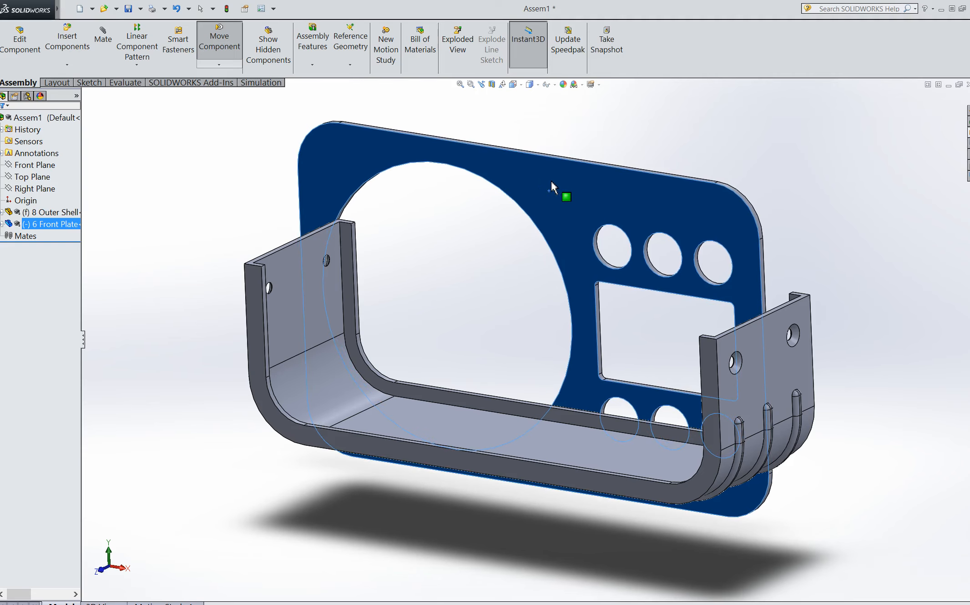
drag(552, 187, 571, 170)
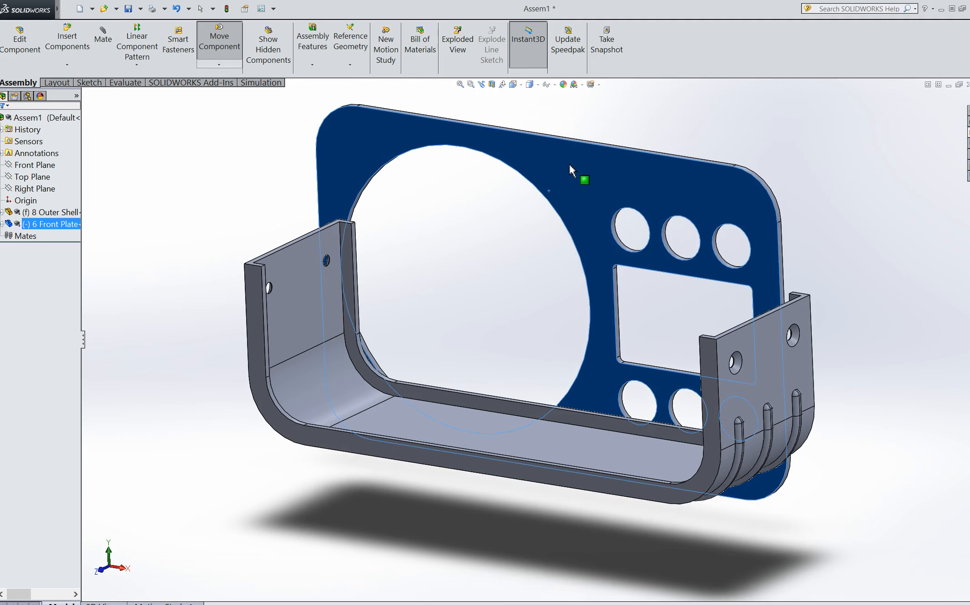
drag(569, 162, 566, 160)
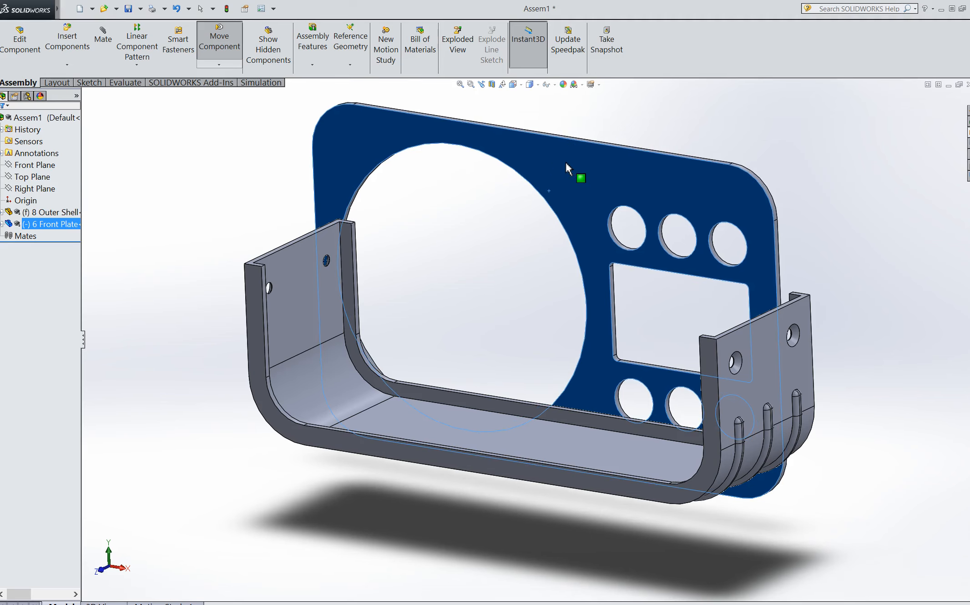
mouse_move(566, 161)
mouse_down()
mouse_move(693, 170)
mouse_move(503, 163)
mouse_move(489, 152)
mouse_move(572, 165)
mouse_up()
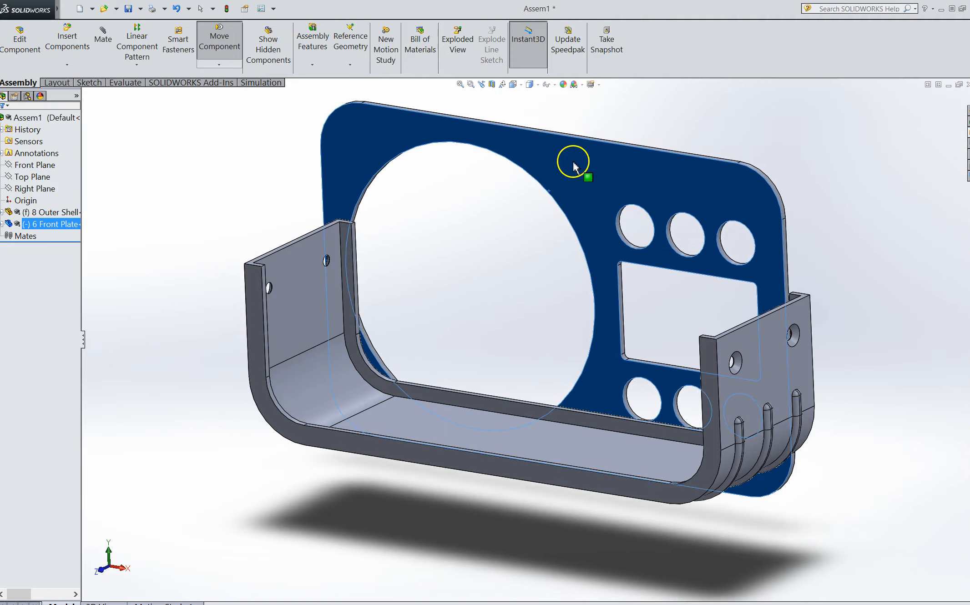
key(Escape)
mouse_move(499, 241)
middle_down()
mouse_move(448, 232)
mouse_move(467, 243)
mouse_move(495, 234)
middle_up()
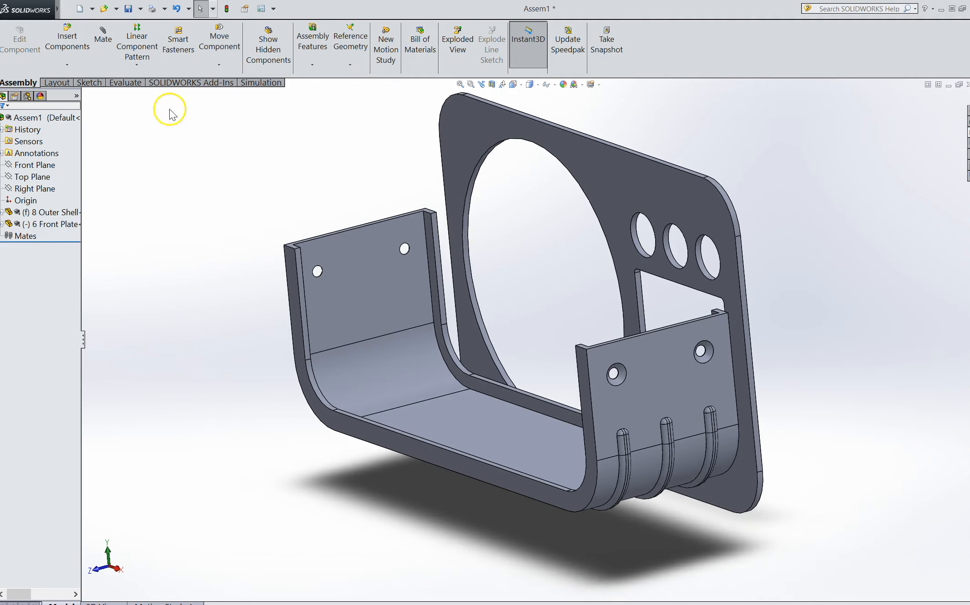
Begin a mate between the front plate's front face and the rear face of the outer shell's front lip.
click(104, 45)
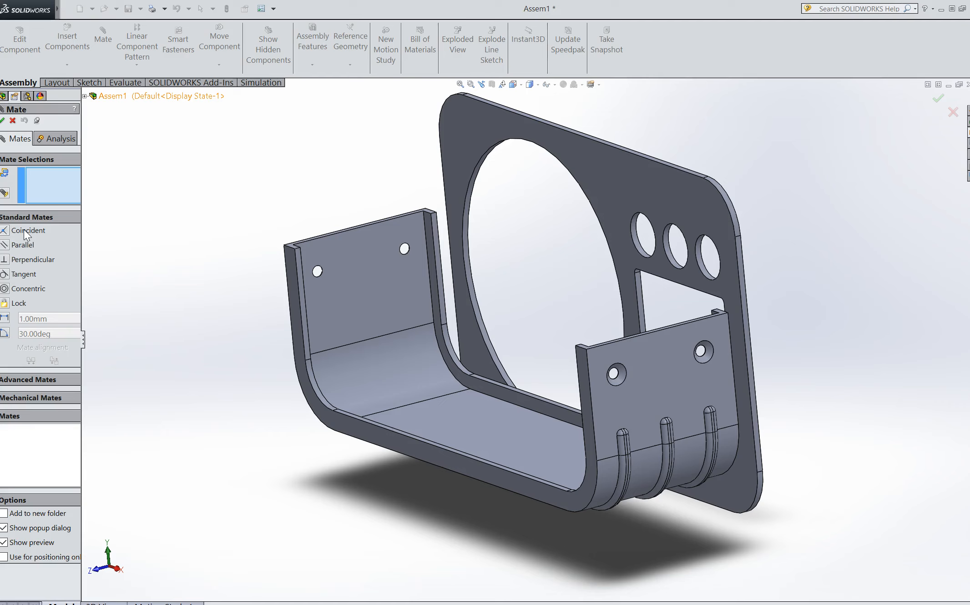
click(39, 252)
click(472, 142)
middle_drag(519, 170, 475, 212)
scroll(475, 214, down, 5)
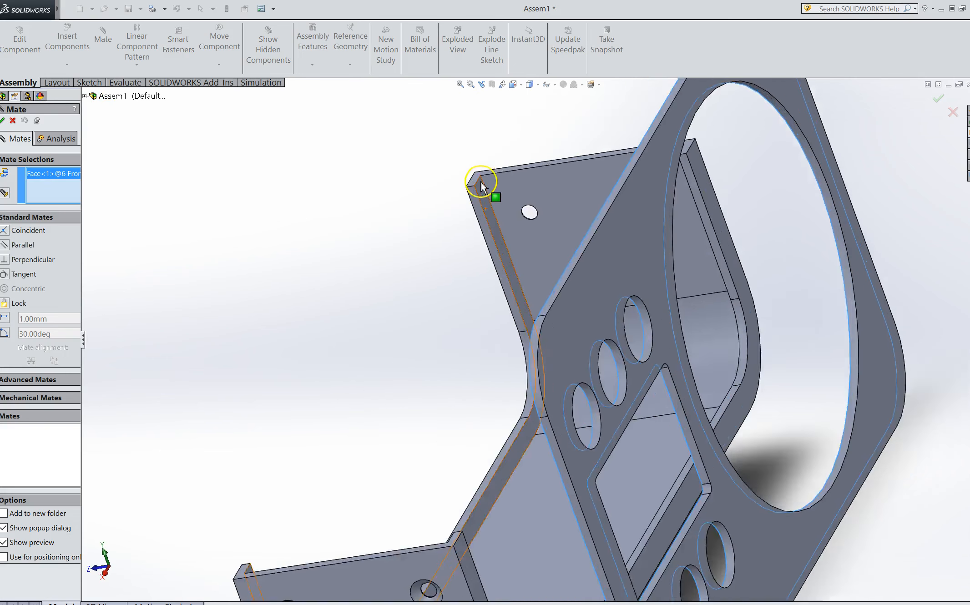
click(489, 233)
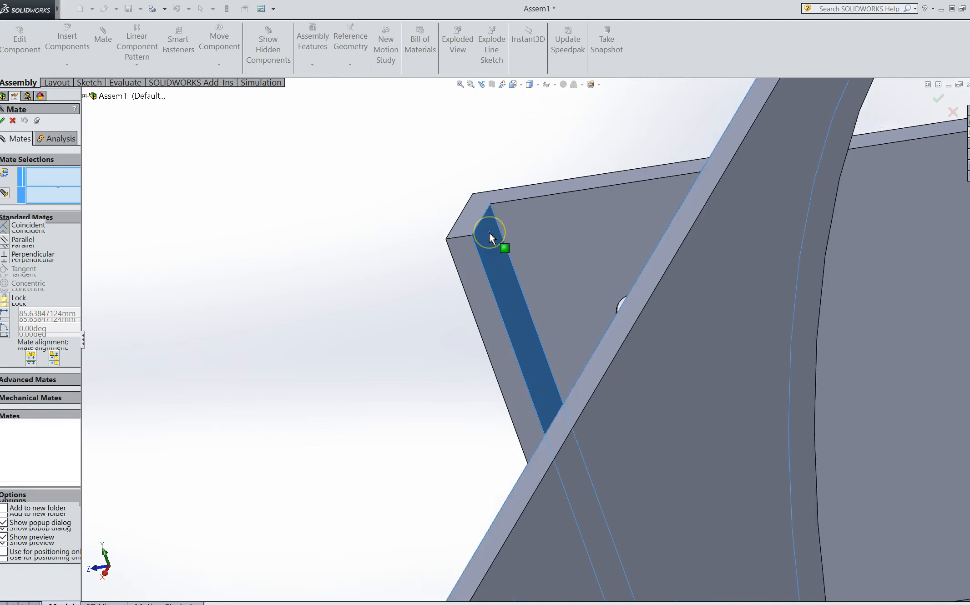
scroll(485, 243, up, 5)
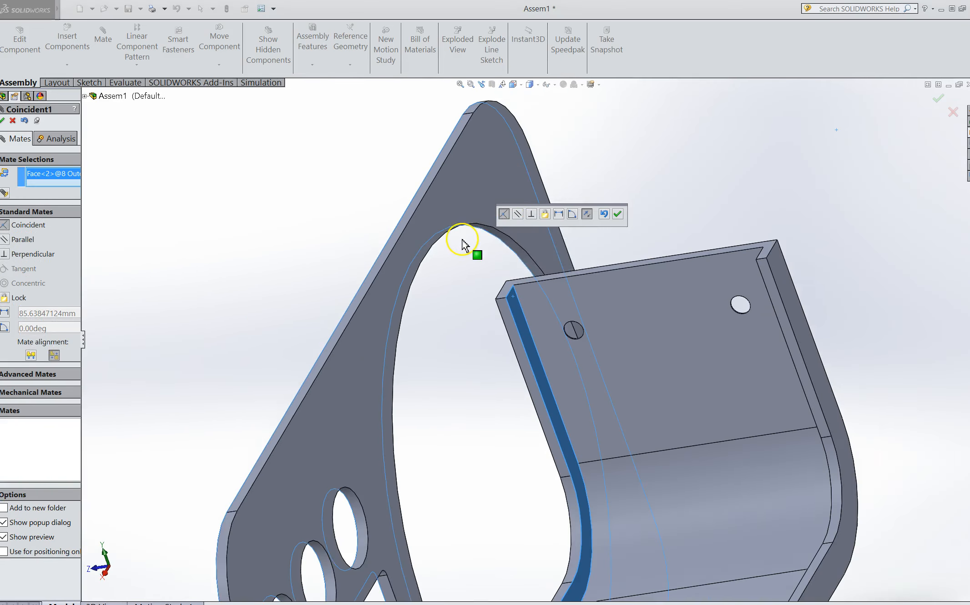
middle_drag(558, 257, 646, 221)
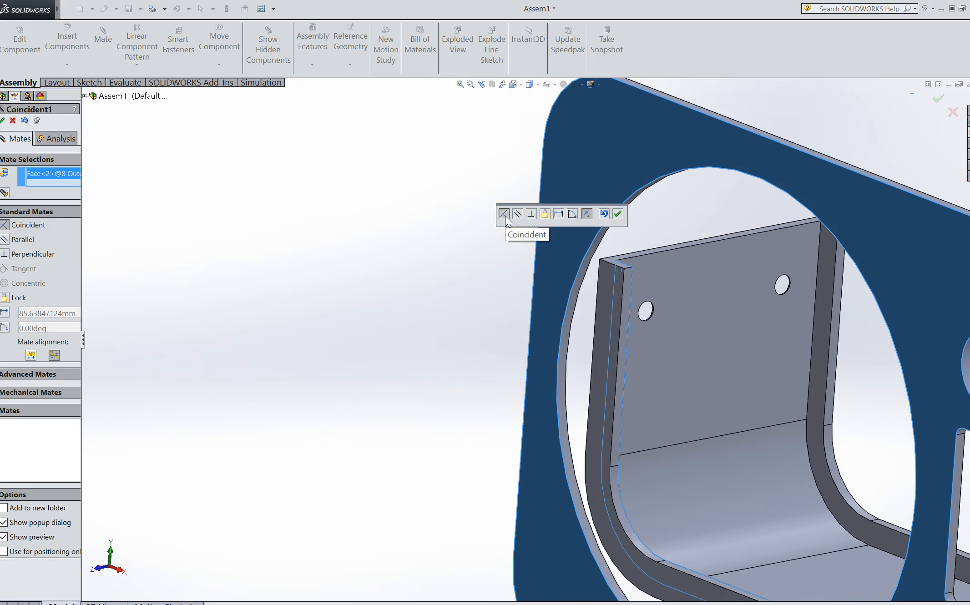
Try a 10 mm distance mate between the front plate and the shell's front lip.
click(532, 215)
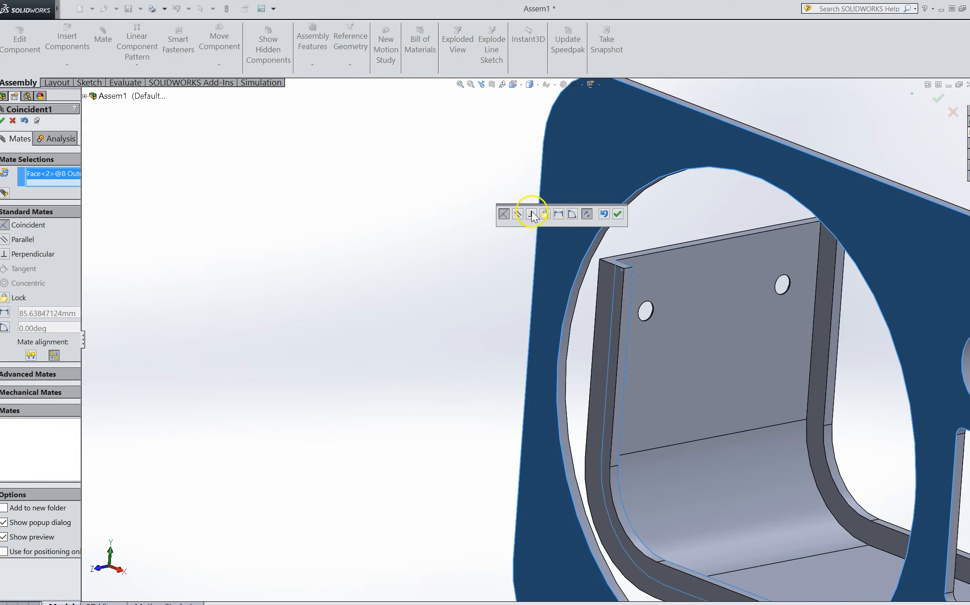
click(559, 215)
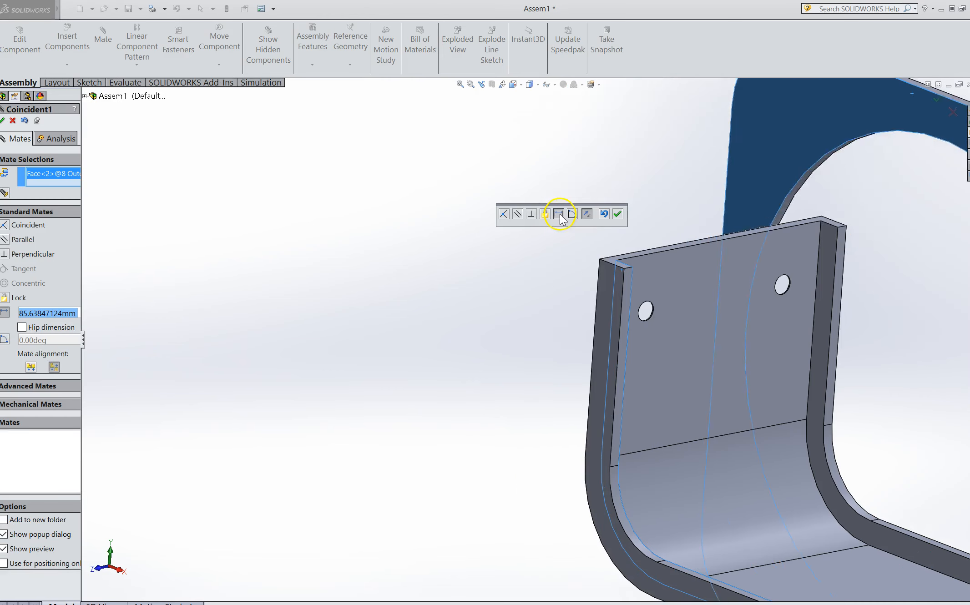
scroll(651, 262, down, 2)
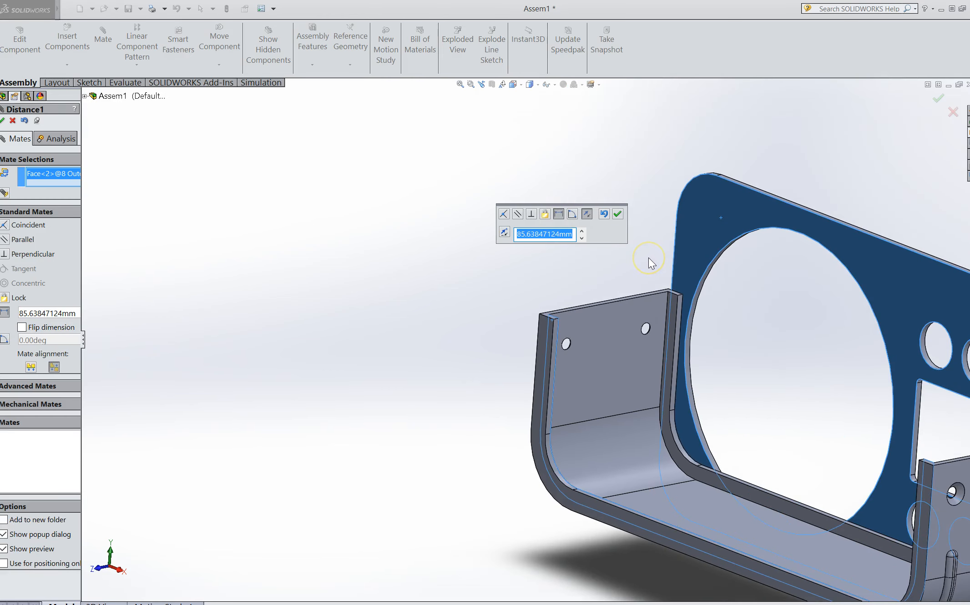
text(10)
key(Return)
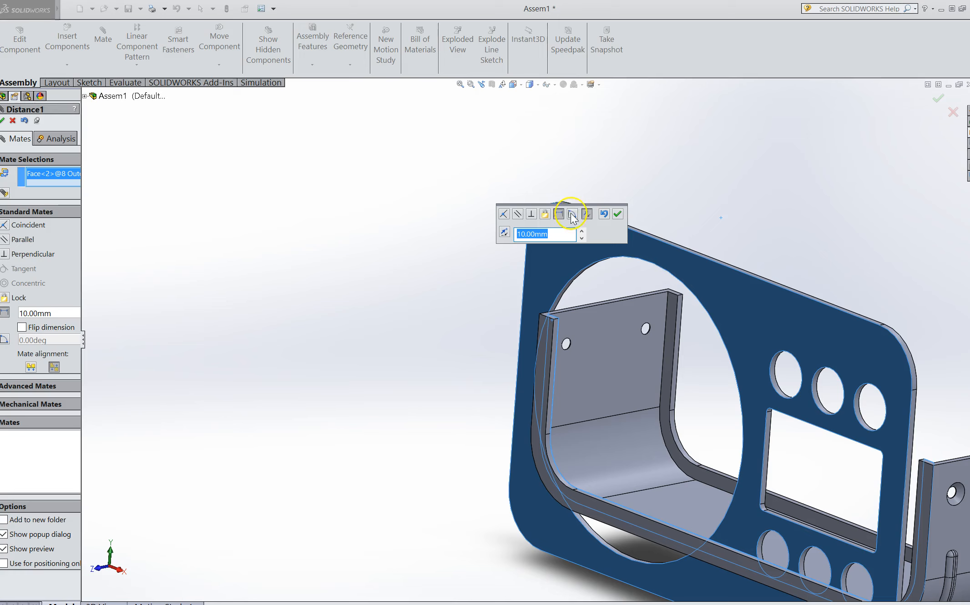
Make the mate between the front plate's face and the shell's lip coincident and apply it.
click(504, 214)
middle_drag(588, 318, 606, 302)
click(618, 214)
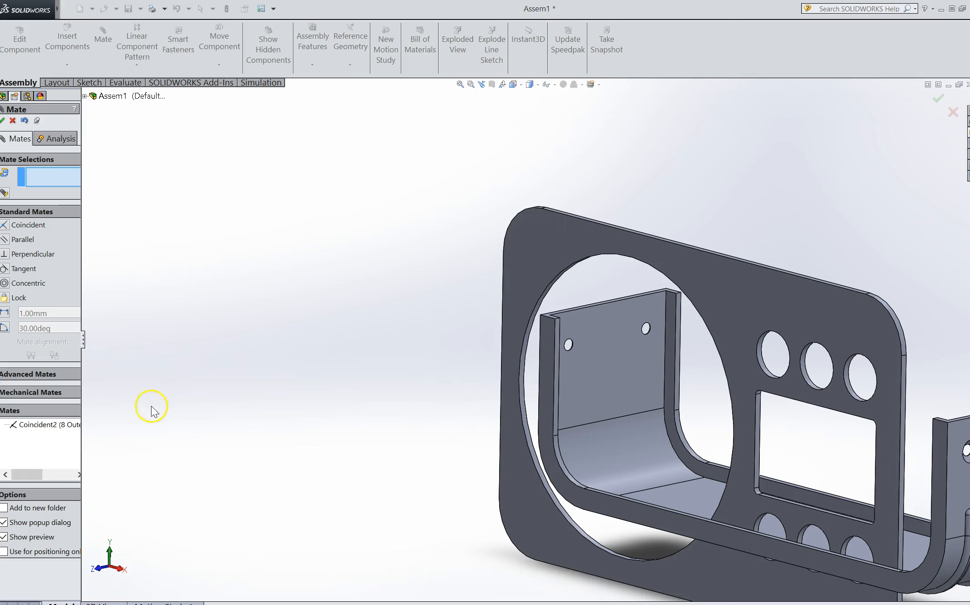
Edit the existing coincident mate, reselect the front plate's face, and clear all of the mate's selections.
click(63, 430)
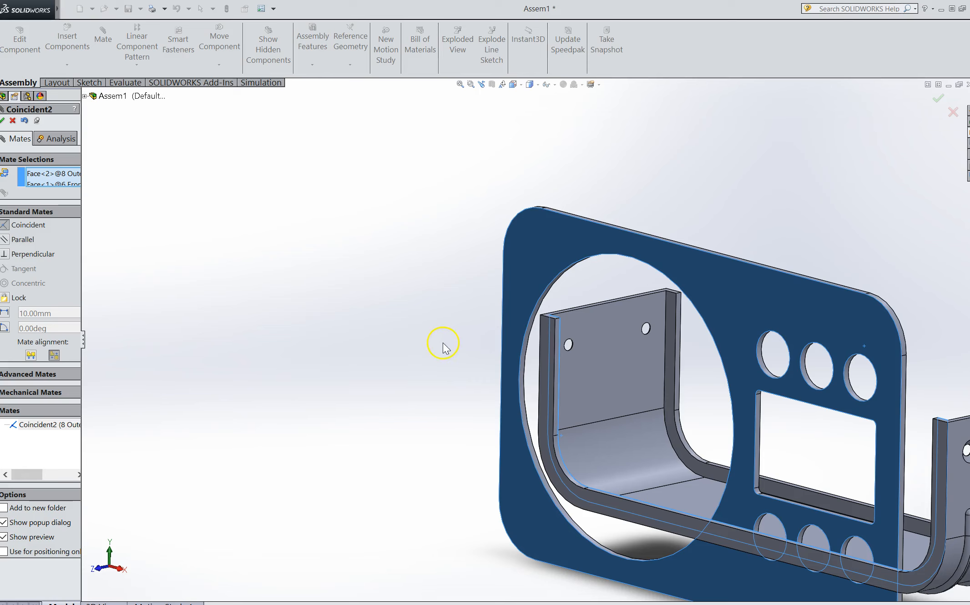
scroll(443, 346, up, 5)
scroll(670, 376, down, 5)
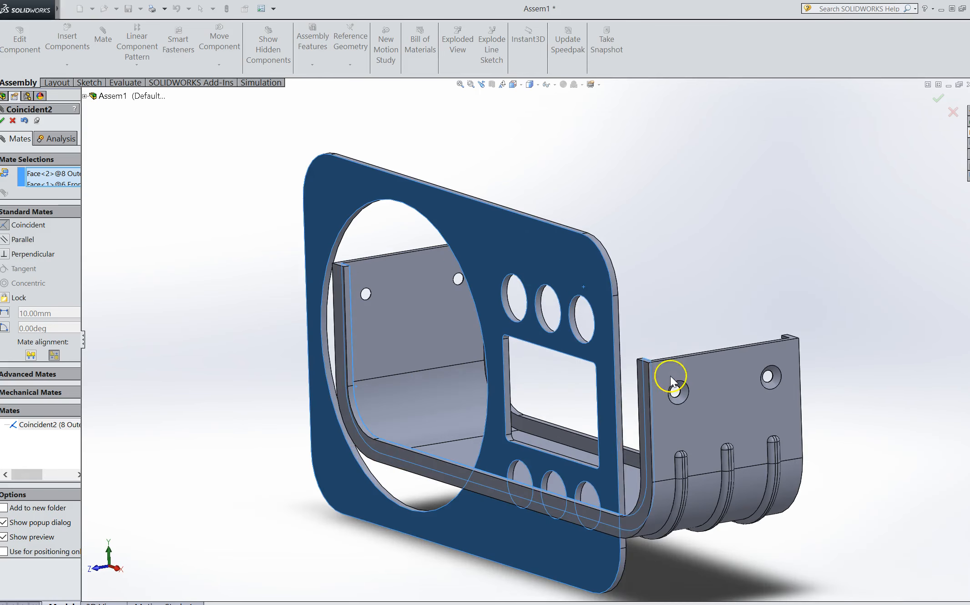
click(587, 241)
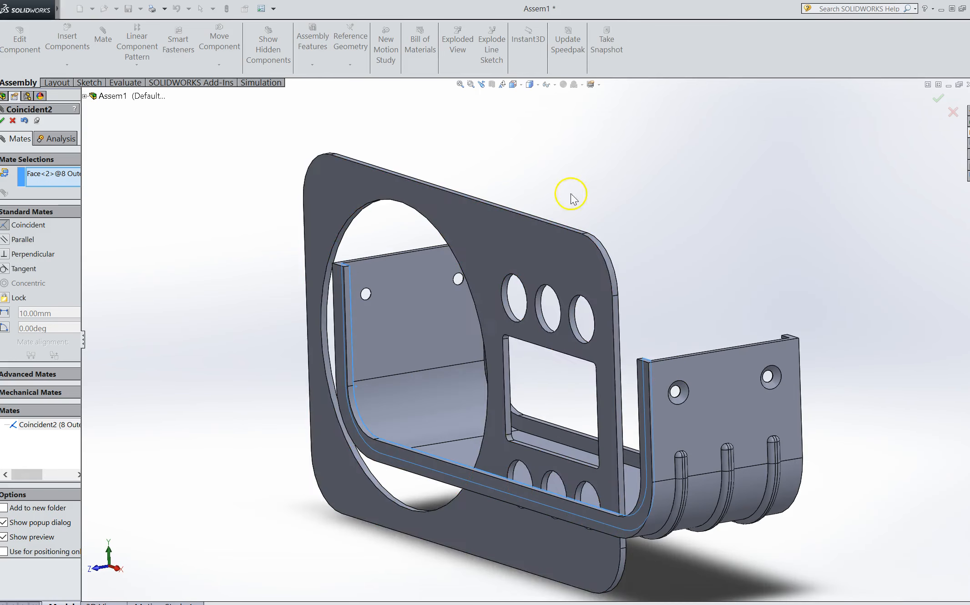
click(514, 246)
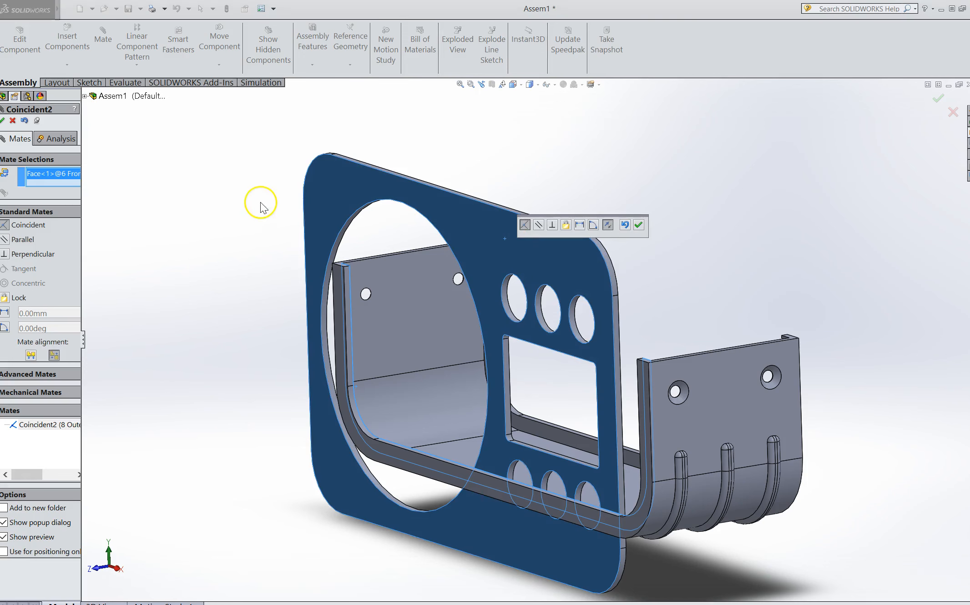
right_click(68, 184)
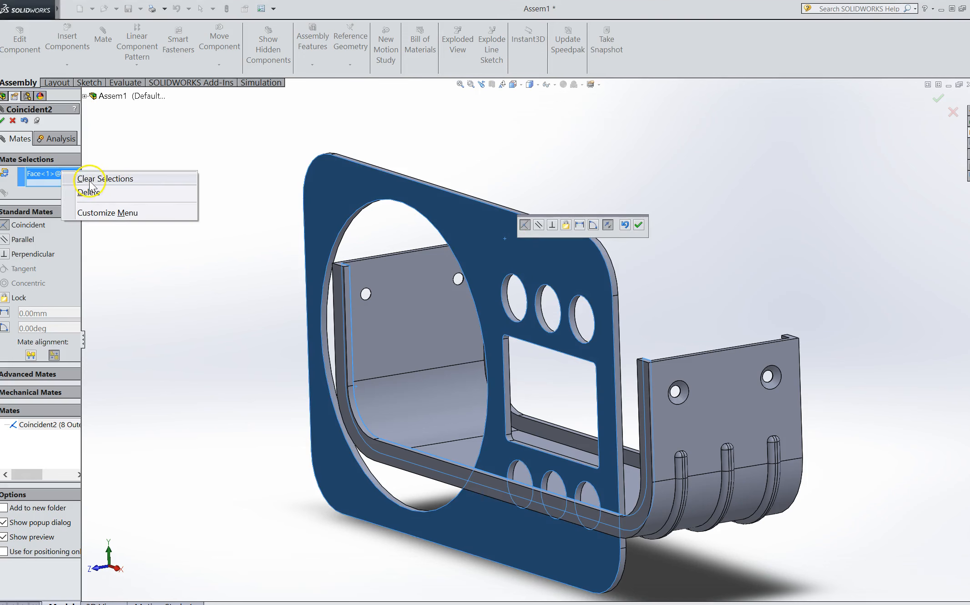
click(91, 180)
Move the front plate around against the outer shell to test its remaining freedom of movement.
drag(333, 184, 390, 175)
middle_drag(391, 175, 372, 247)
drag(476, 216, 480, 165)
middle_drag(494, 253, 472, 284)
scroll(472, 303, up, 3)
scroll(538, 279, down, 4)
drag(540, 279, 488, 257)
scroll(500, 298, up, 4)
scroll(503, 300, down, 3)
mouse_move(520, 293)
mouse_down()
mouse_move(599, 313)
mouse_move(513, 295)
mouse_up()
Mate the front plate's side face beside the small holes coincident with the shell's adjacent inner side wall.
middle_drag(592, 292, 641, 321)
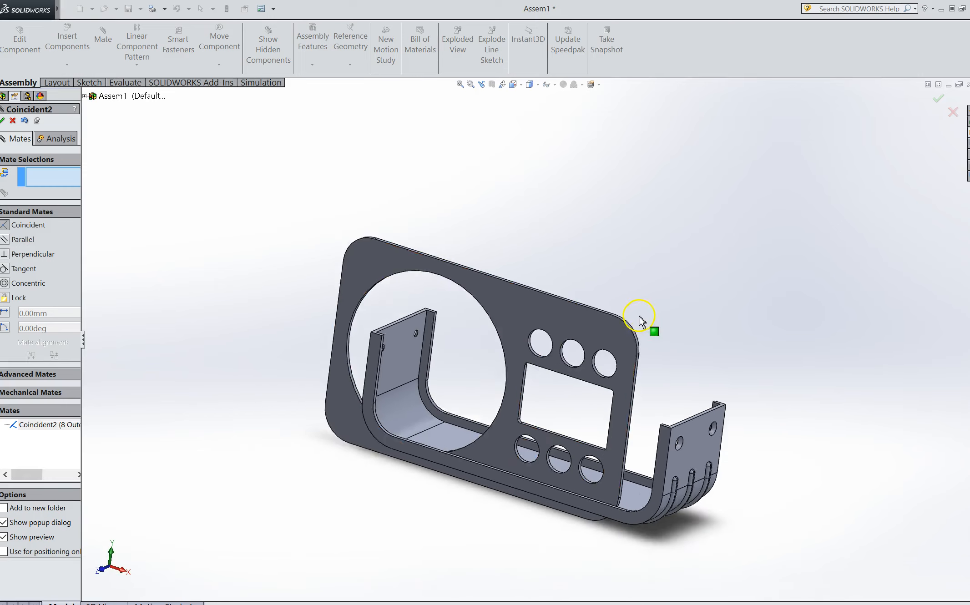
scroll(636, 364, up, 1)
scroll(633, 378, down, 1)
middle_drag(640, 359, 623, 383)
scroll(611, 386, down, 4)
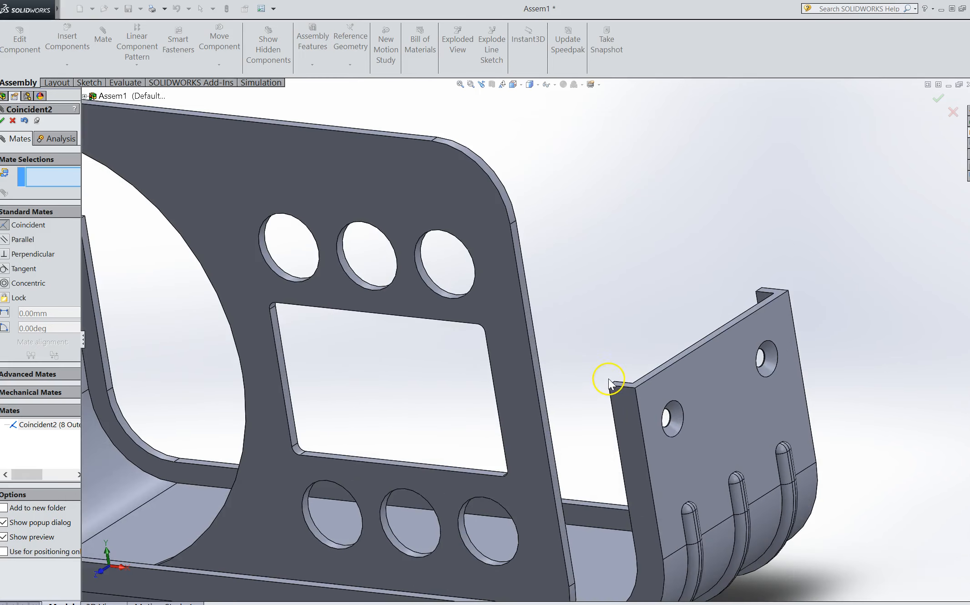
scroll(567, 301, down, 3)
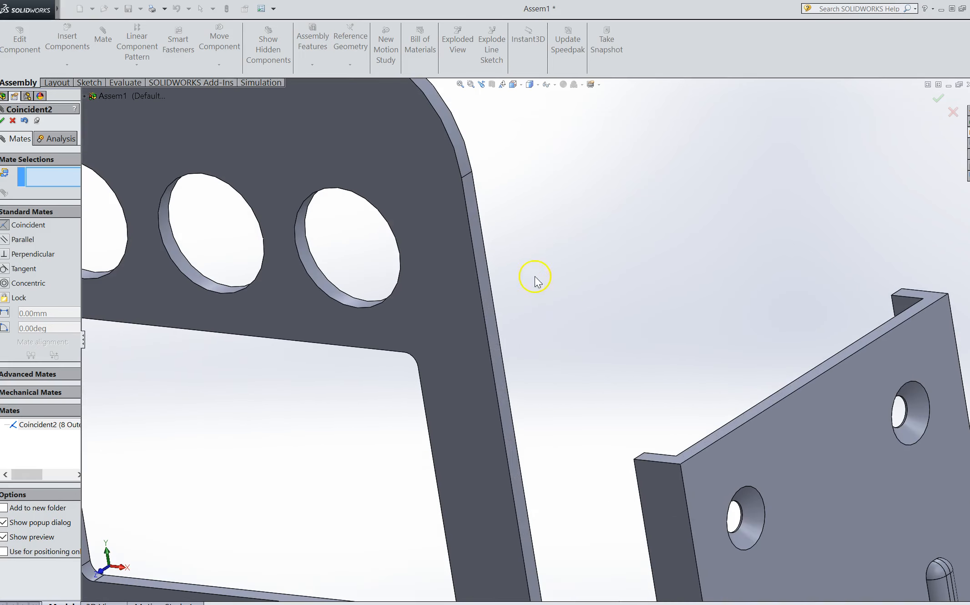
click(478, 247)
middle_drag(589, 286, 679, 295)
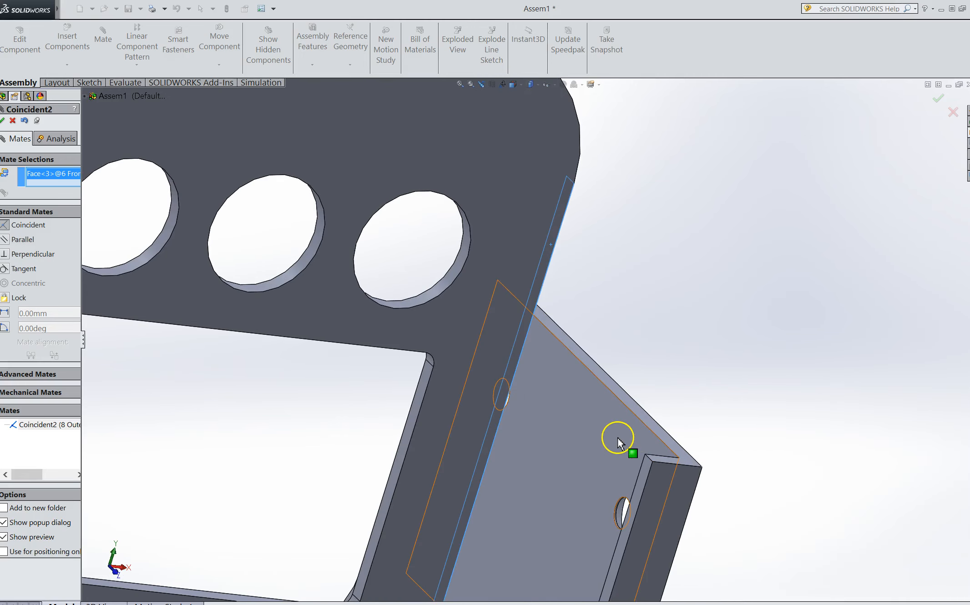
click(617, 437)
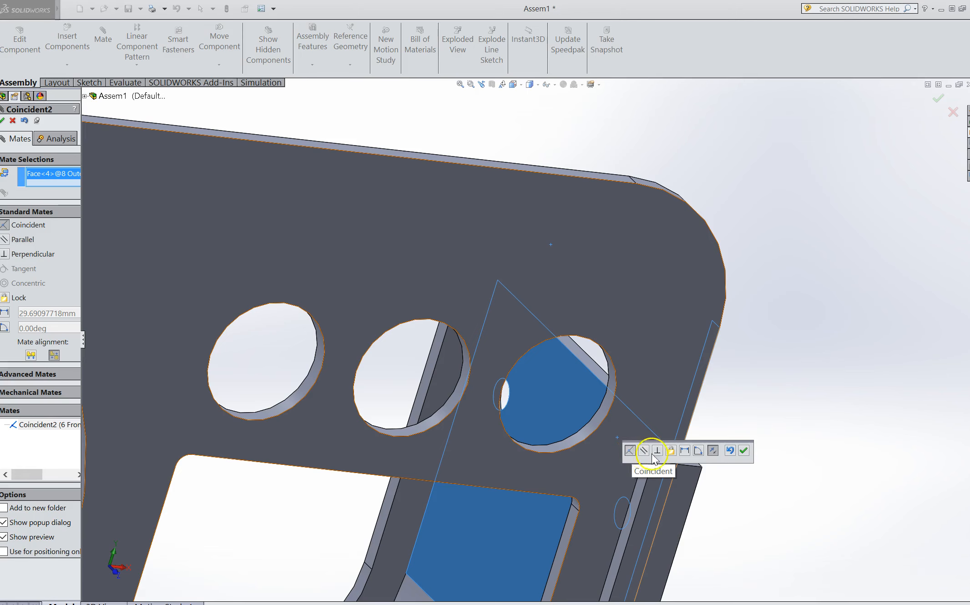
click(744, 452)
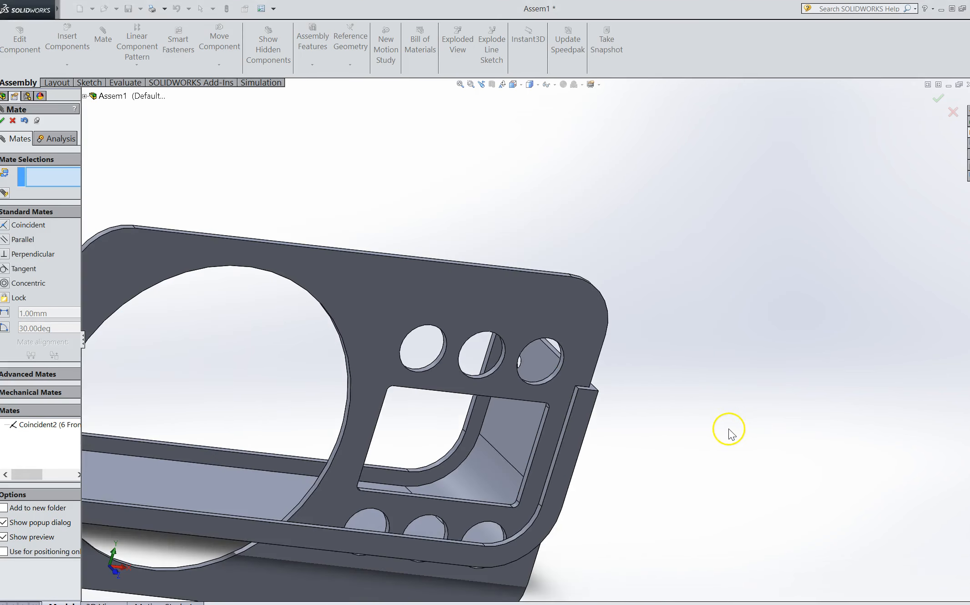
Move the front plate clear of the outer shell while keeping it aligned with the mated side wall.
middle_drag(673, 432, 652, 432)
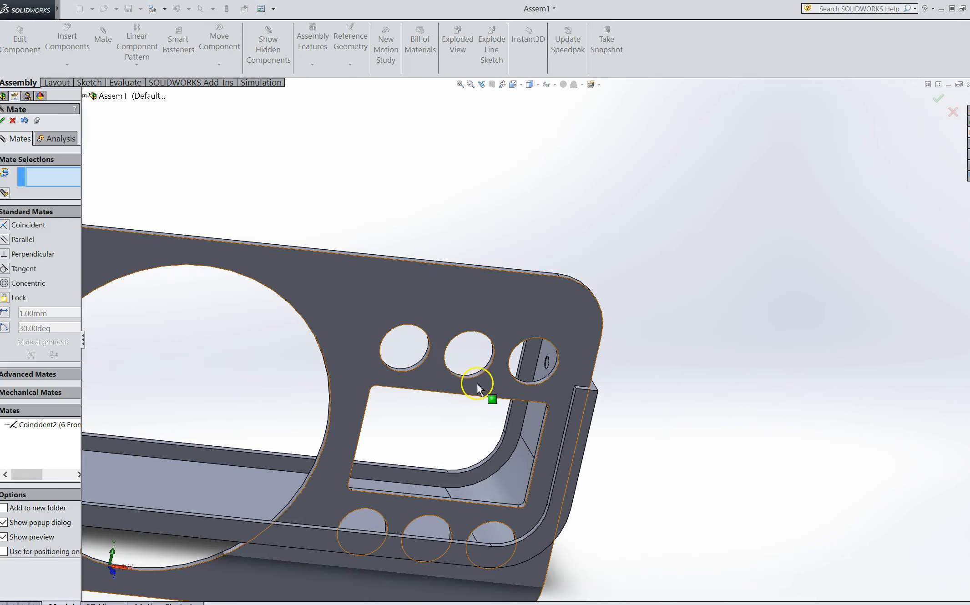
middle_drag(476, 383, 454, 380)
drag(470, 327, 476, 230)
middle_drag(480, 262, 466, 327)
scroll(466, 328, up, 3)
middle_drag(434, 288, 359, 339)
Add a coincident mate between the front plate's front face and the rear face of the shell's front lip.
click(446, 288)
middle_drag(207, 320, 174, 303)
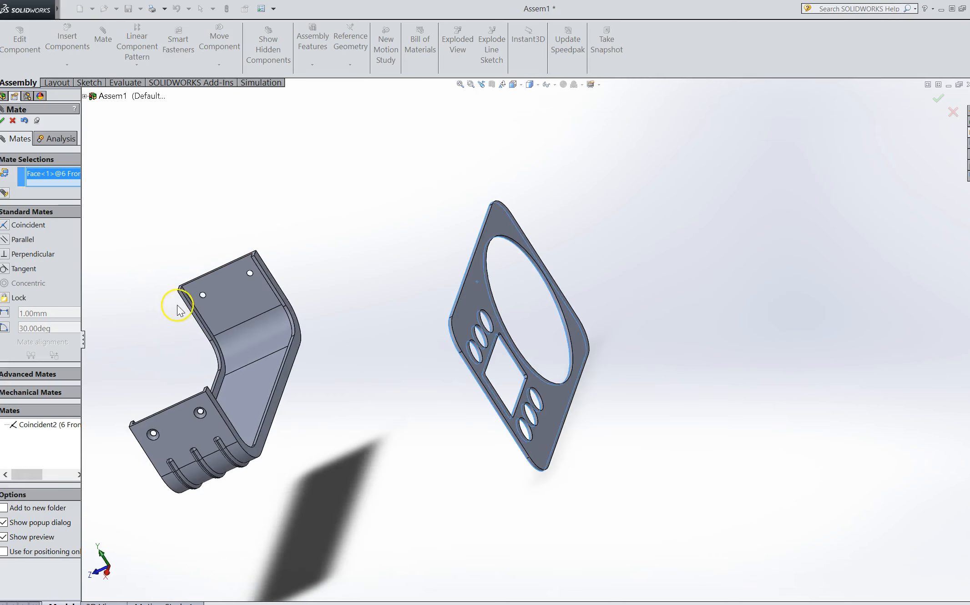
scroll(288, 330, down, 6)
scroll(418, 306, down, 5)
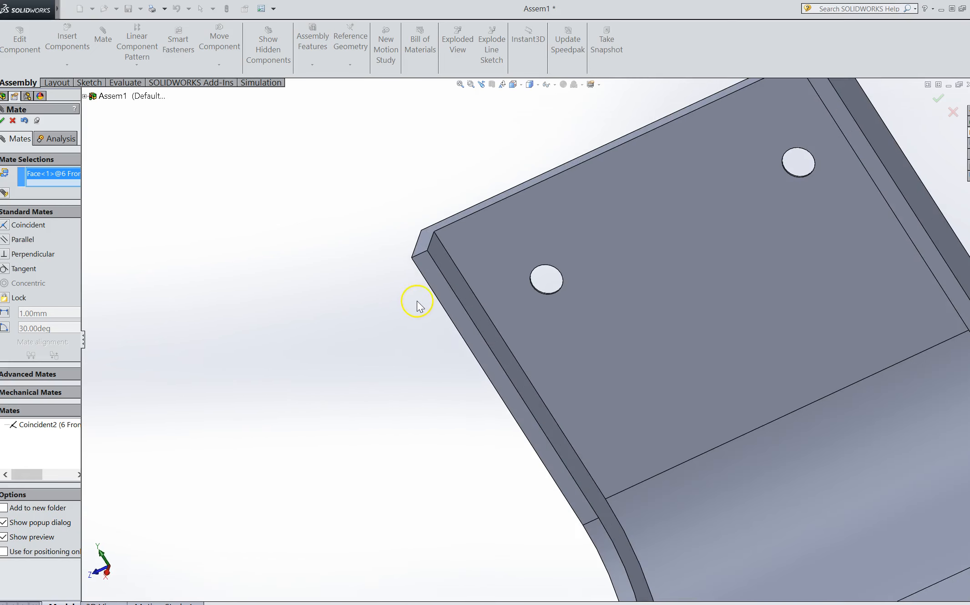
click(453, 279)
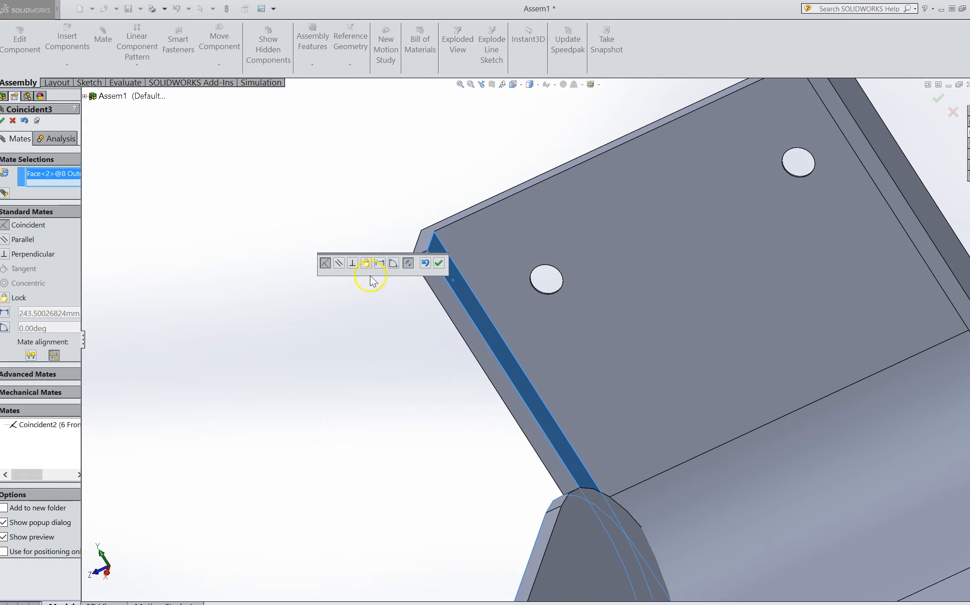
click(438, 264)
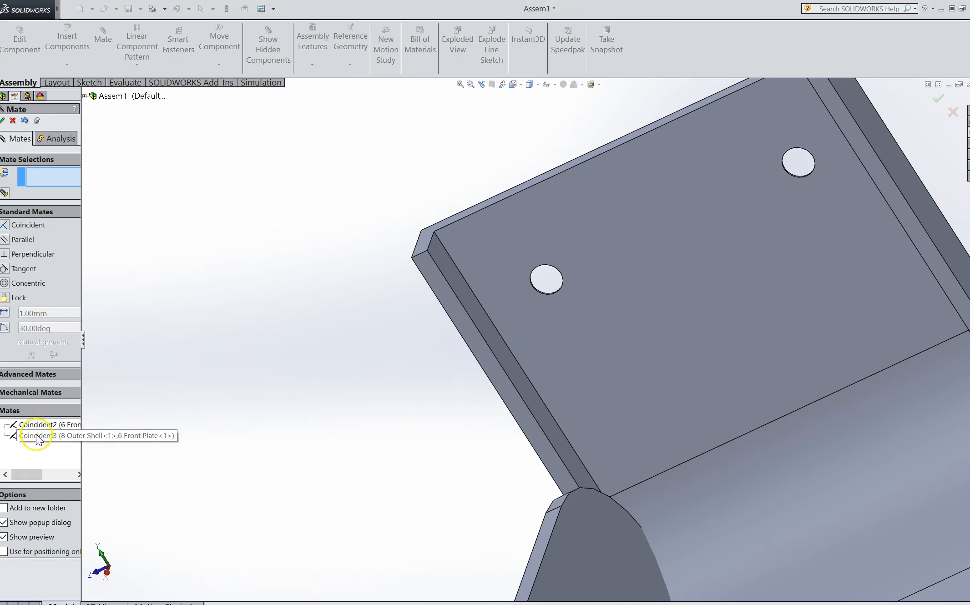
Slide the front plate upward within the shell and inspect the gap between its bottom edge and the shell's floor.
scroll(294, 399, up, 5)
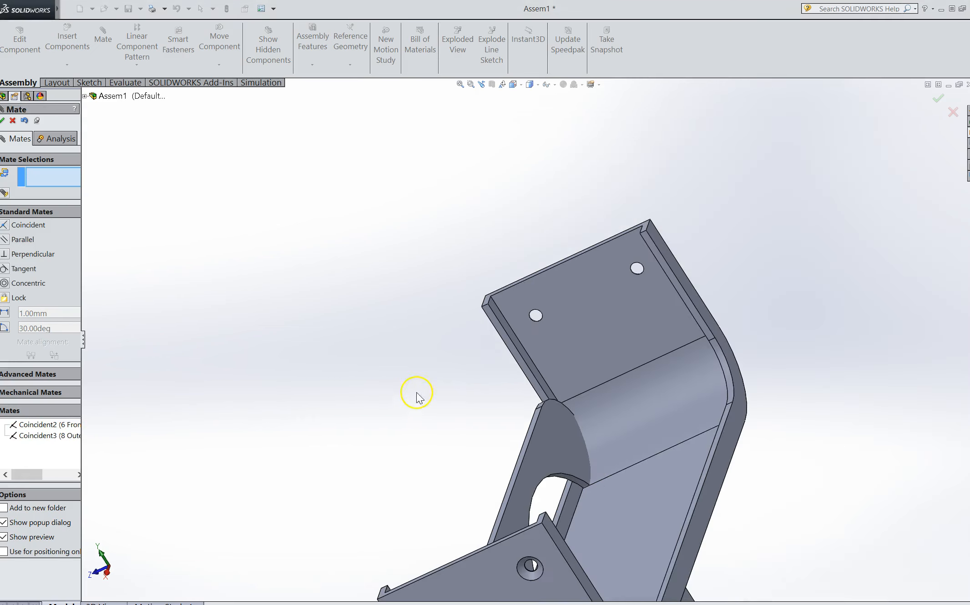
scroll(456, 360, up, 6)
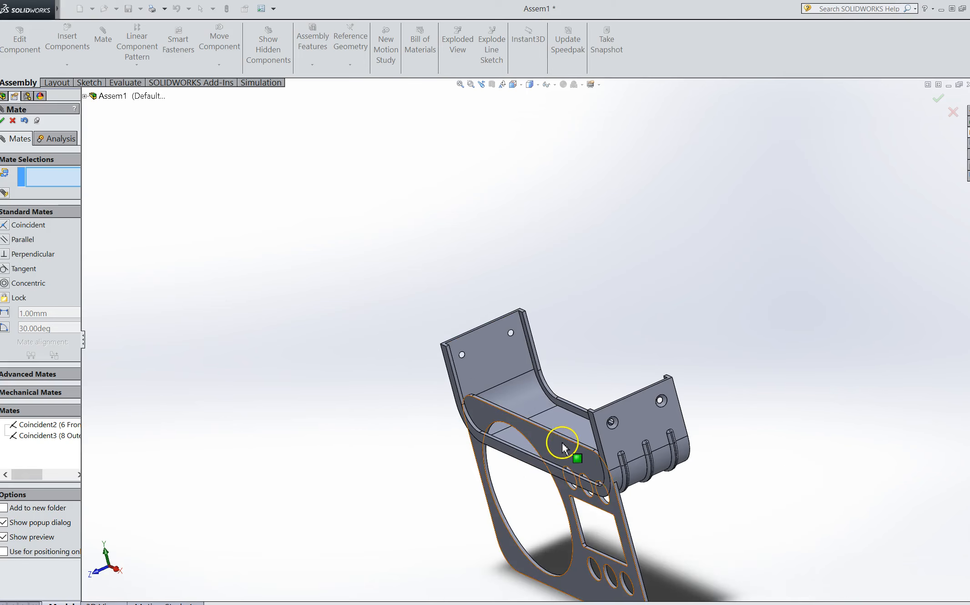
drag(561, 451, 544, 301)
middle_drag(616, 407, 575, 374)
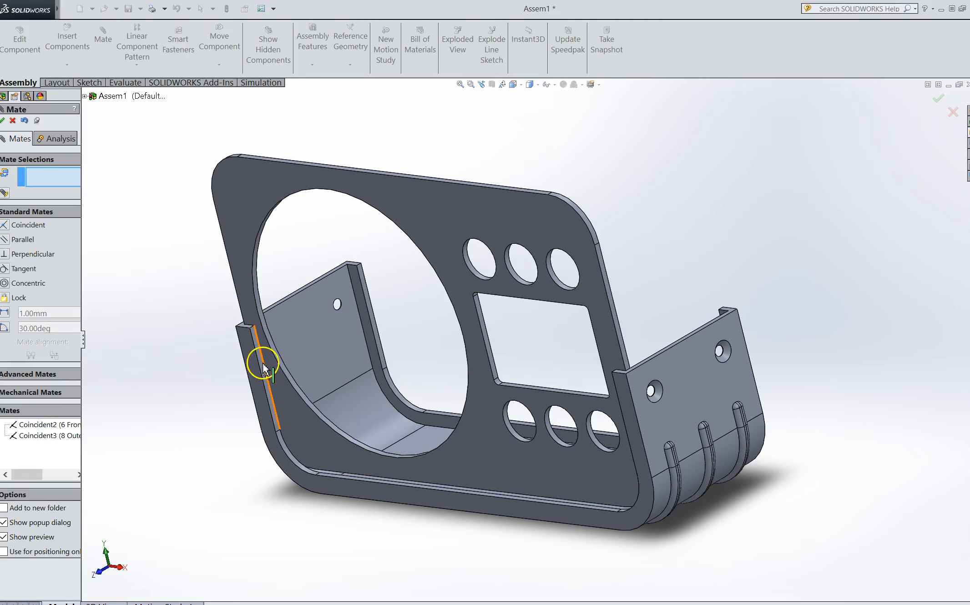
drag(451, 245, 424, 165)
middle_drag(681, 240, 715, 197)
drag(663, 146, 697, 130)
middle_drag(645, 380, 786, 280)
scroll(653, 393, down, 5)
scroll(653, 393, up, 2)
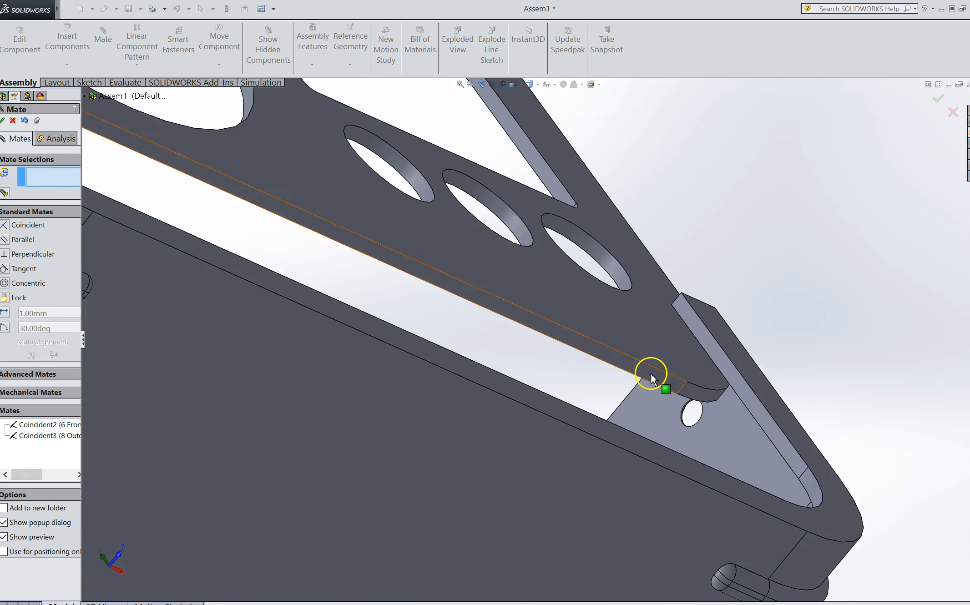
Mate the front plate's bottom edge face coincident with the outer shell's inner floor, and try to move the plate to test the fit.
click(656, 372)
middle_drag(747, 290, 578, 423)
scroll(596, 404, up, 5)
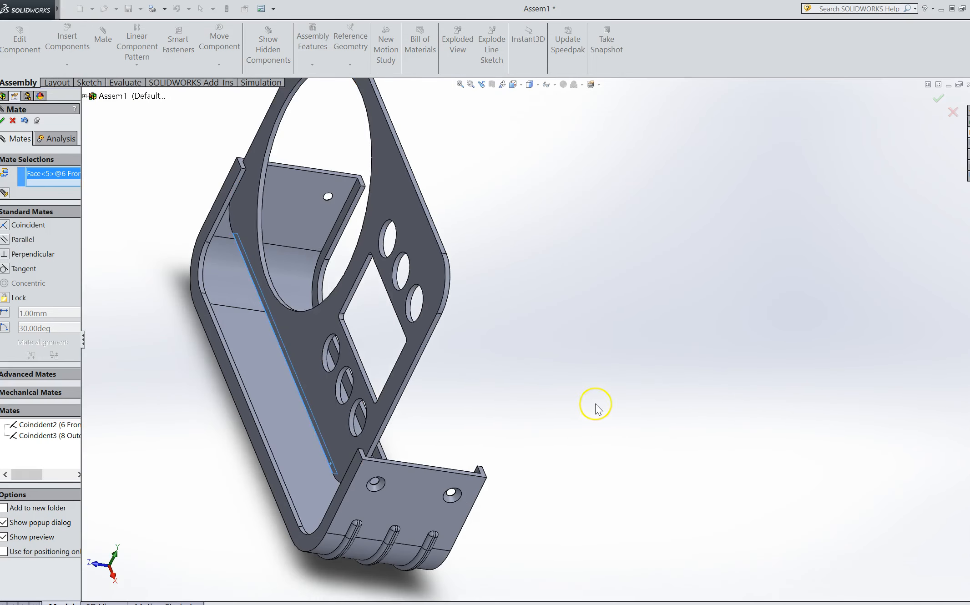
click(262, 368)
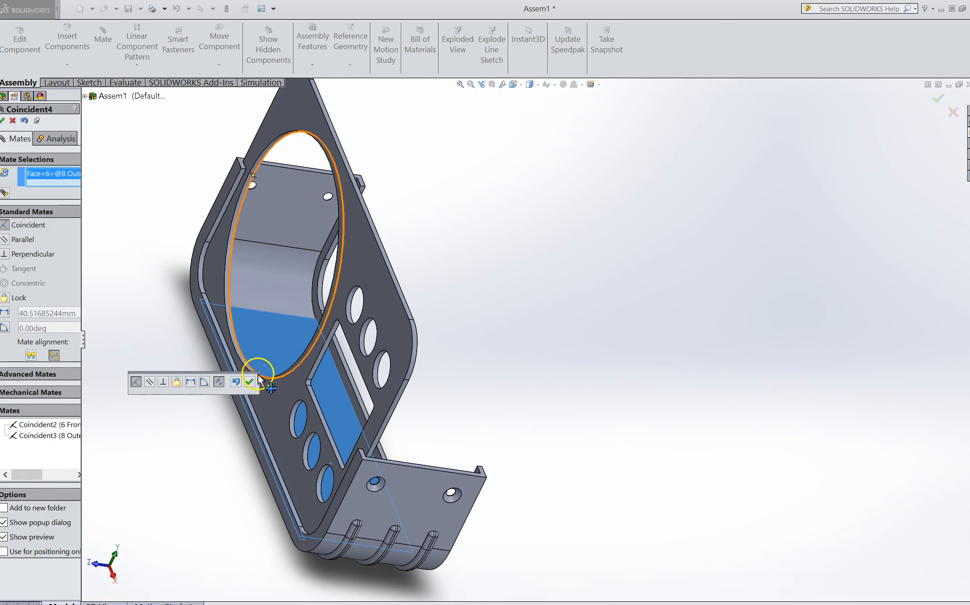
click(249, 382)
scroll(537, 357, up, 3)
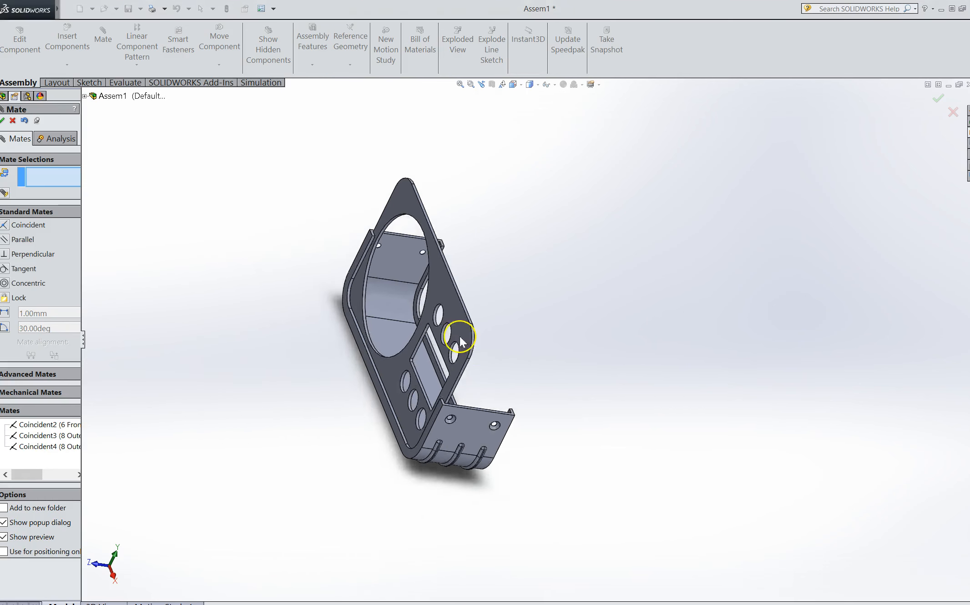
scroll(459, 338, down, 3)
mouse_move(481, 260)
mouse_down()
mouse_move(474, 257)
mouse_move(502, 261)
mouse_move(494, 271)
mouse_up()
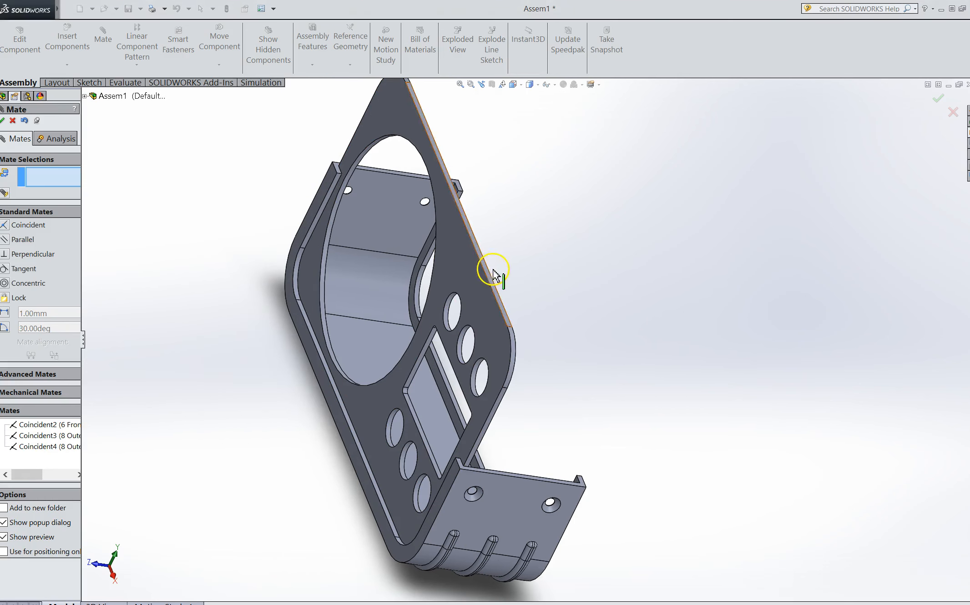
scroll(548, 390, up, 3)
scroll(504, 341, down, 3)
middle_drag(538, 314, 511, 340)
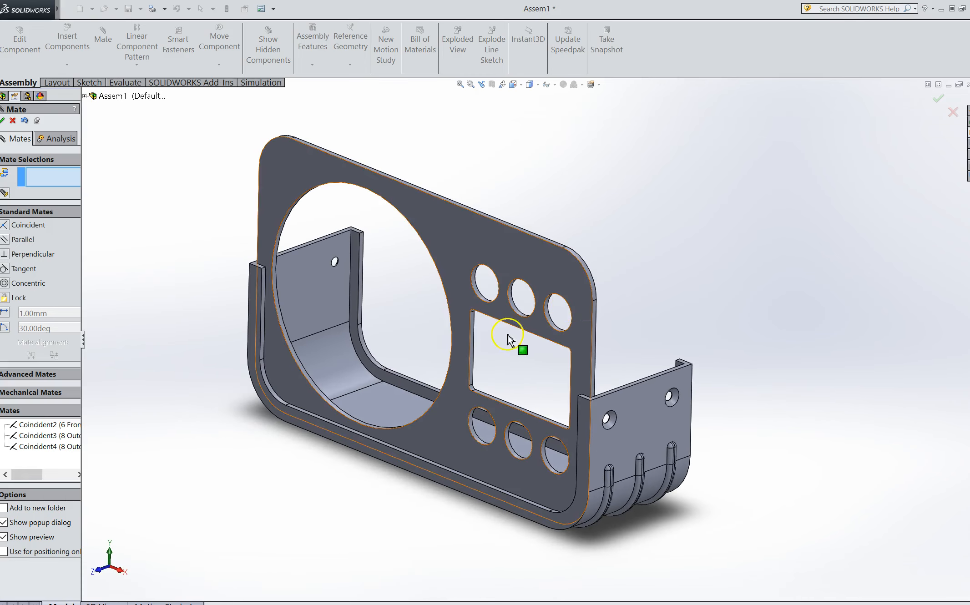
Review which faces the three coincident mates between the front plate and outer shell connect, and finish mating.
click(49, 445)
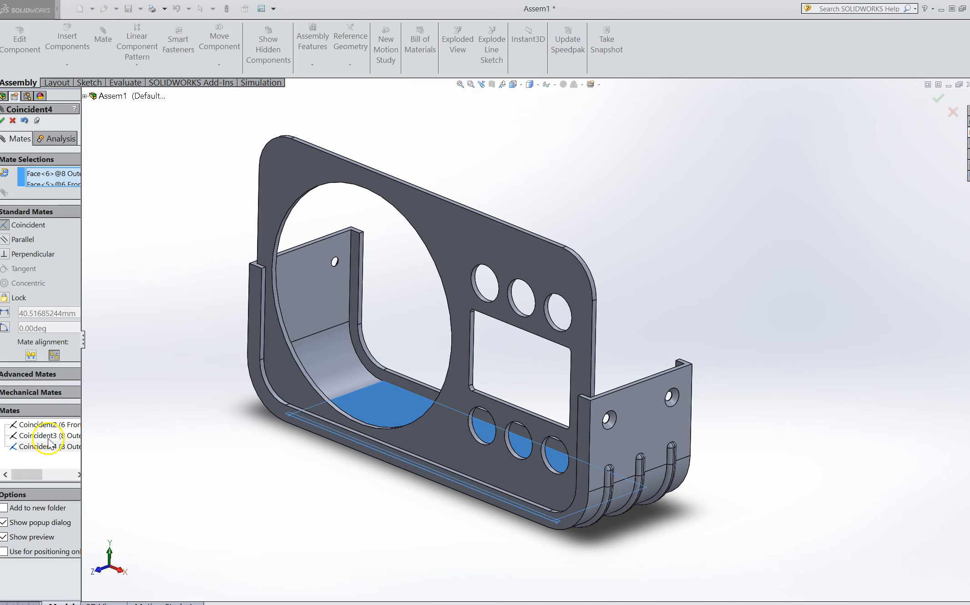
click(48, 424)
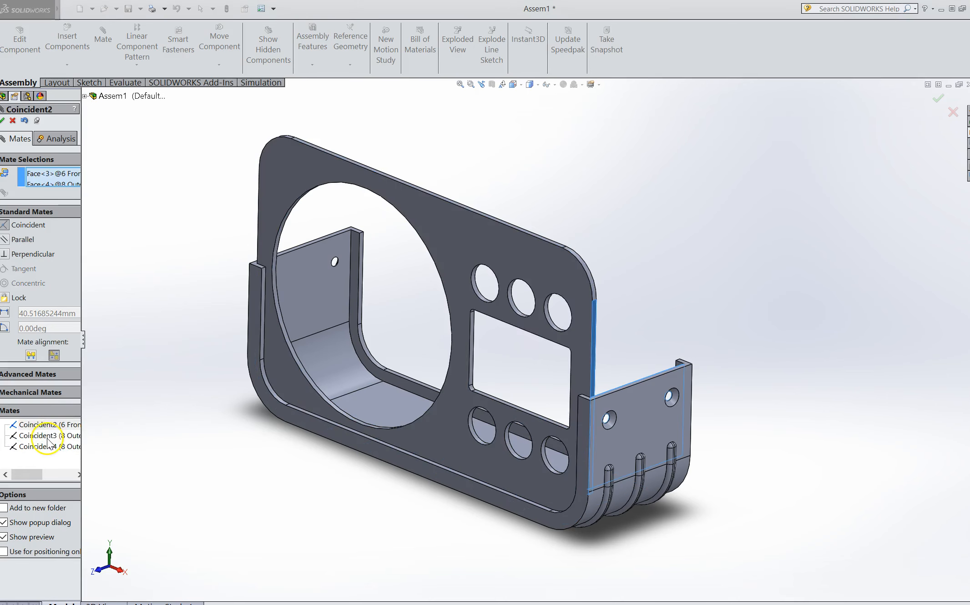
click(48, 436)
middle_drag(322, 393, 291, 387)
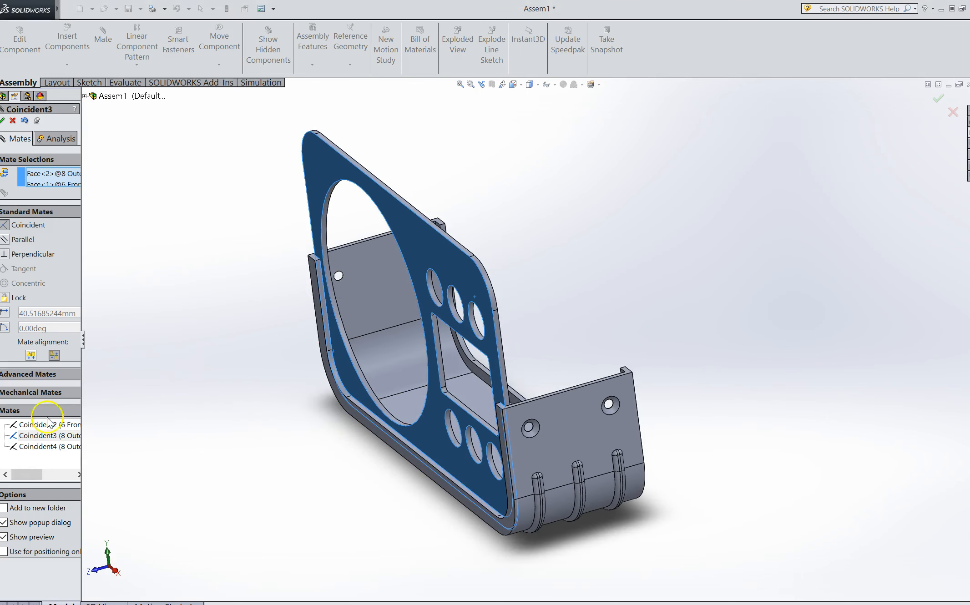
click(36, 448)
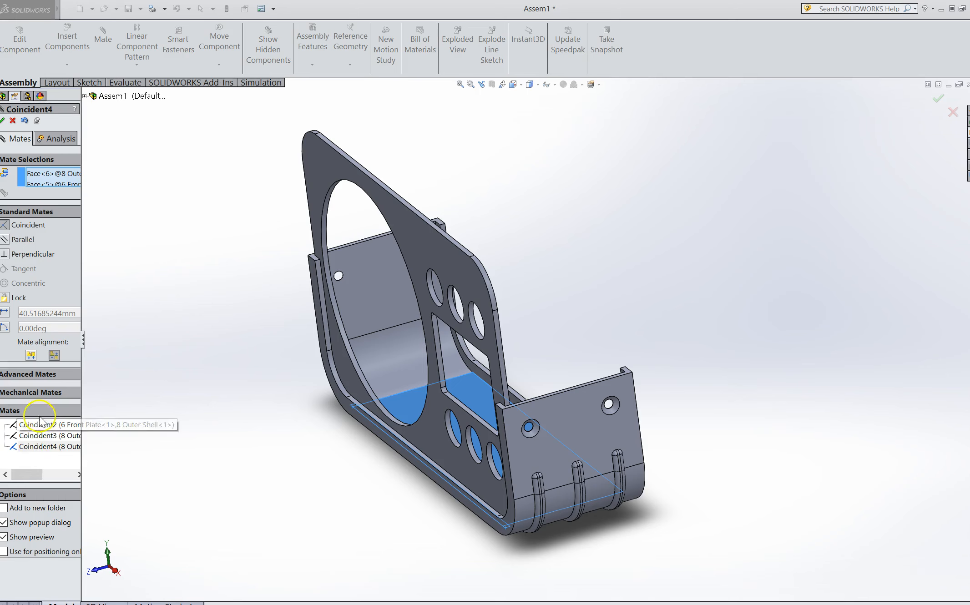
click(39, 426)
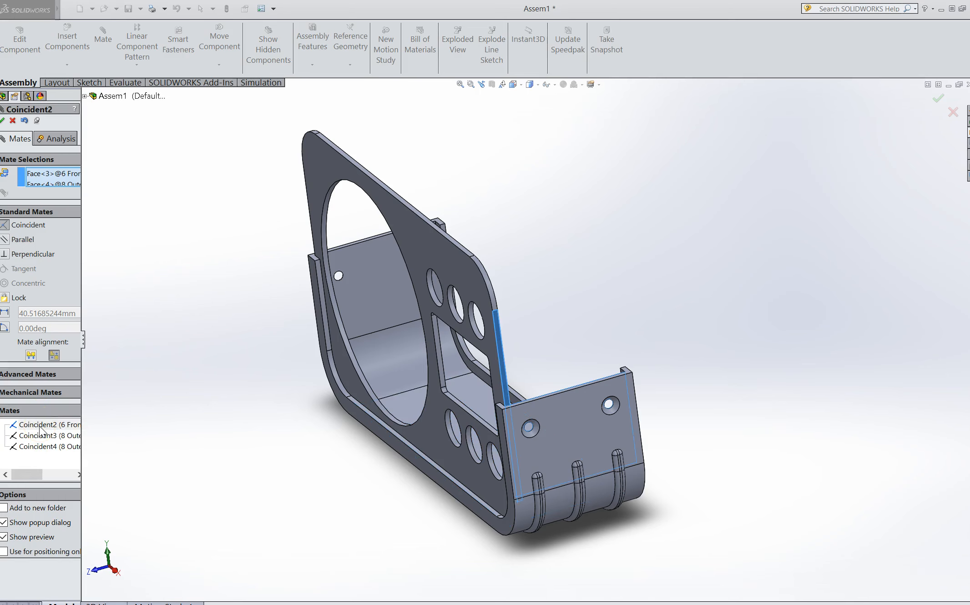
right_click(41, 430)
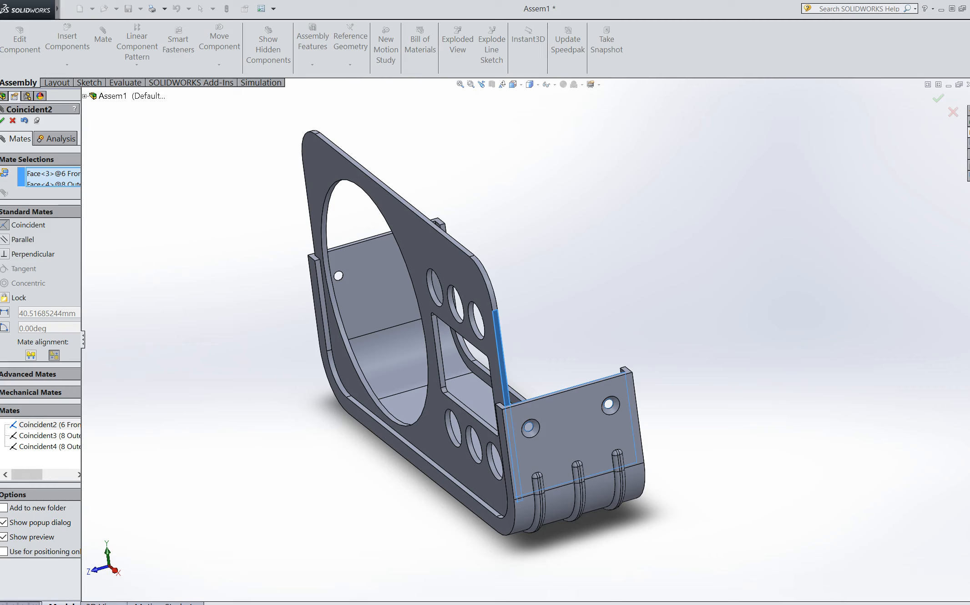
click(2, 121)
click(3, 122)
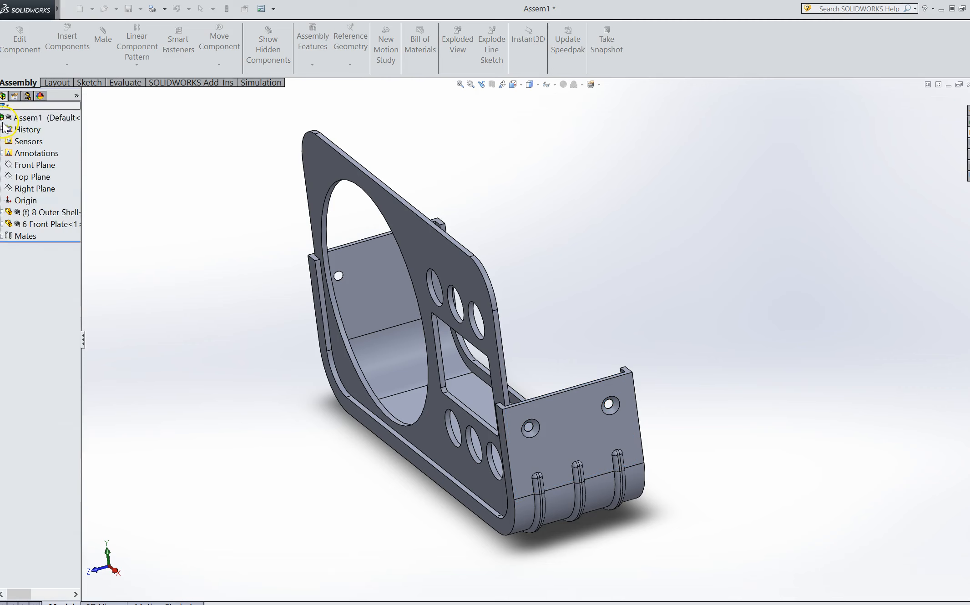
Insert the 7 Speaker part into the assembly, placing it in front of the front plate near the large round opening.
middle_drag(174, 232, 253, 273)
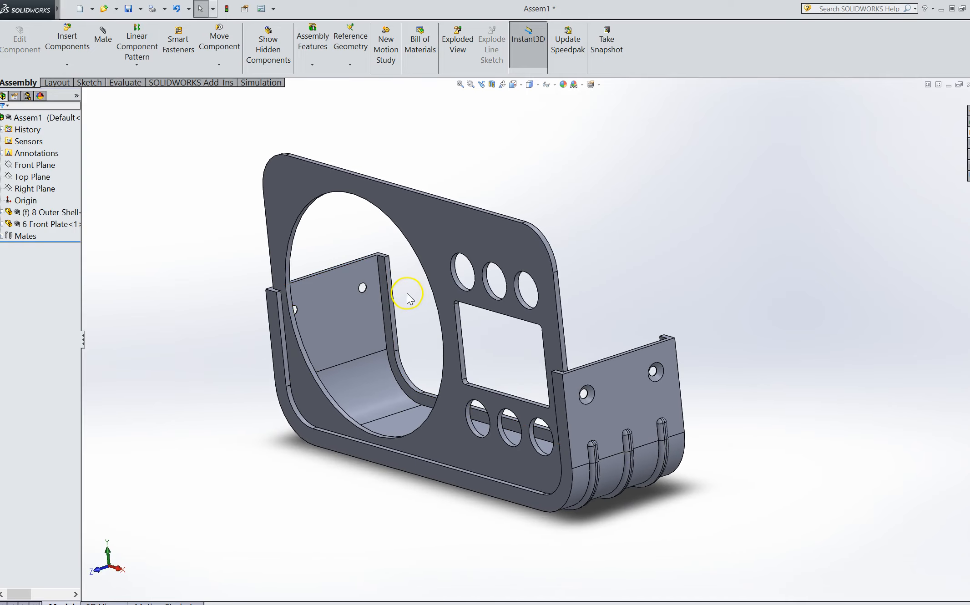
mouse_move(415, 302)
middle_down()
mouse_move(341, 285)
mouse_move(437, 294)
mouse_move(421, 314)
middle_up()
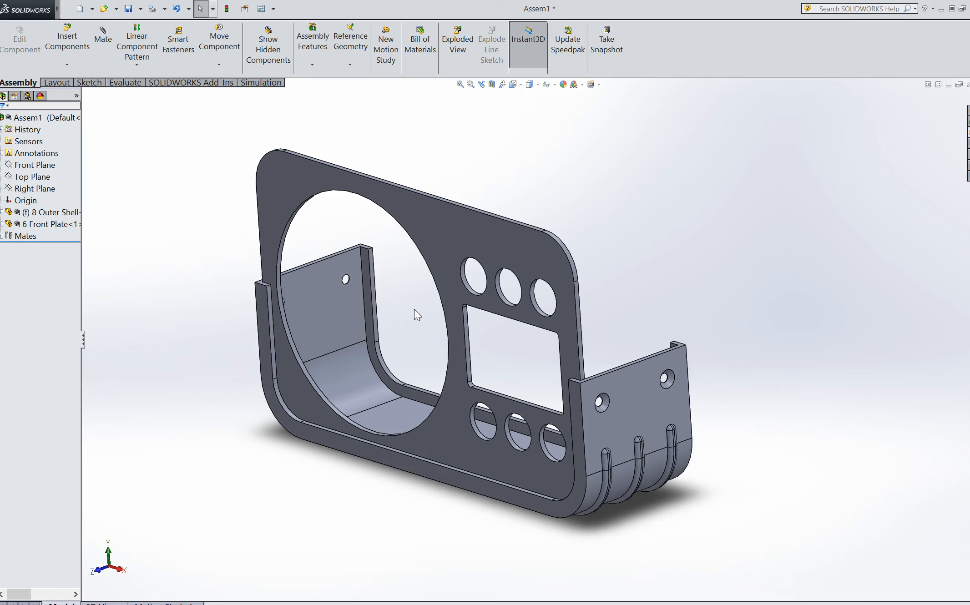
click(68, 44)
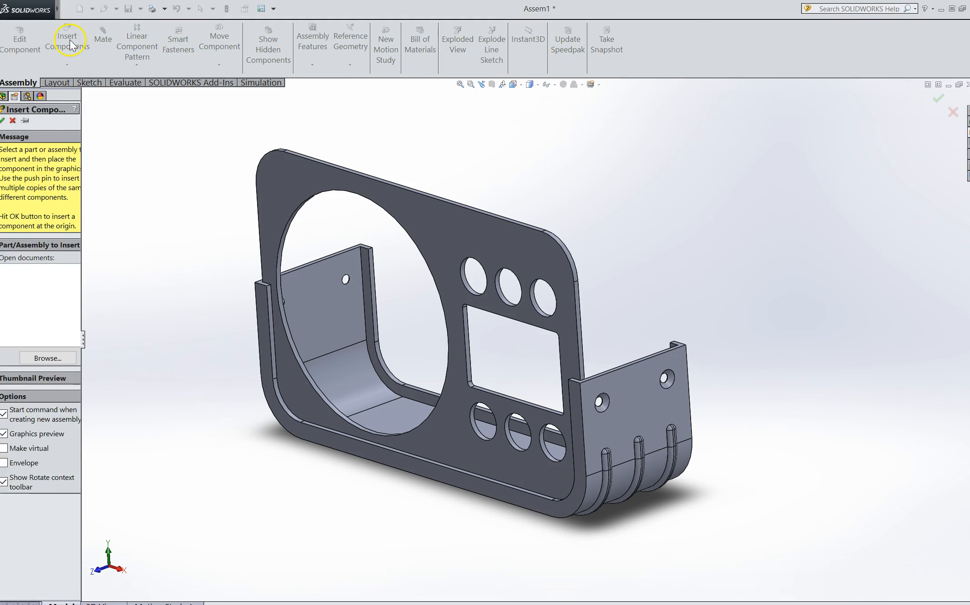
click(55, 359)
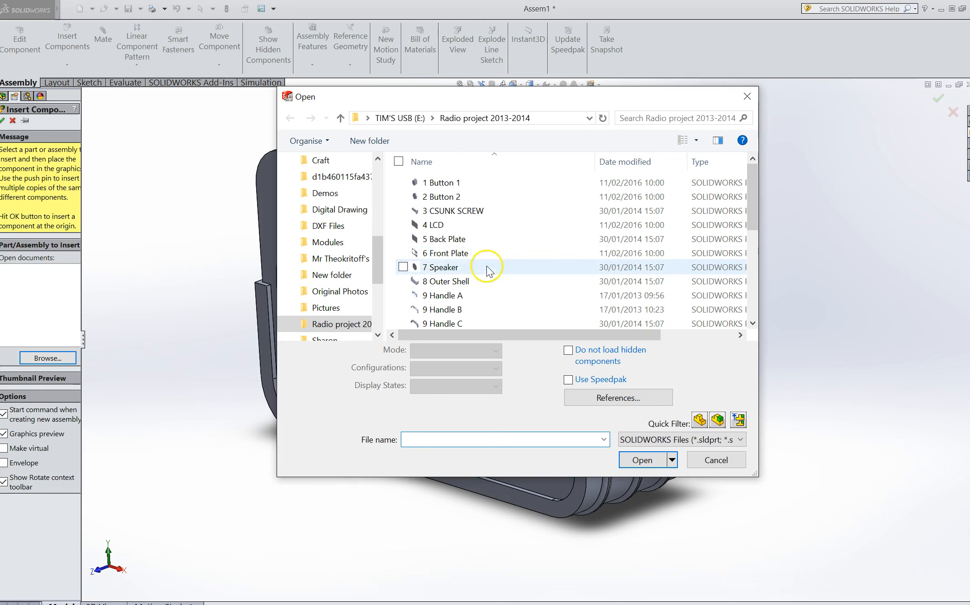
click(437, 267)
click(646, 458)
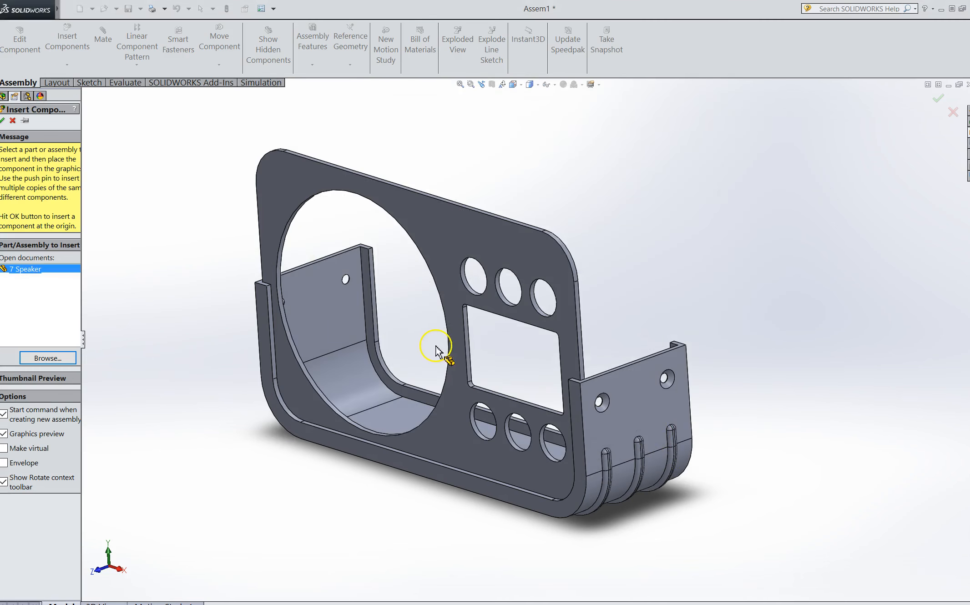
click(423, 310)
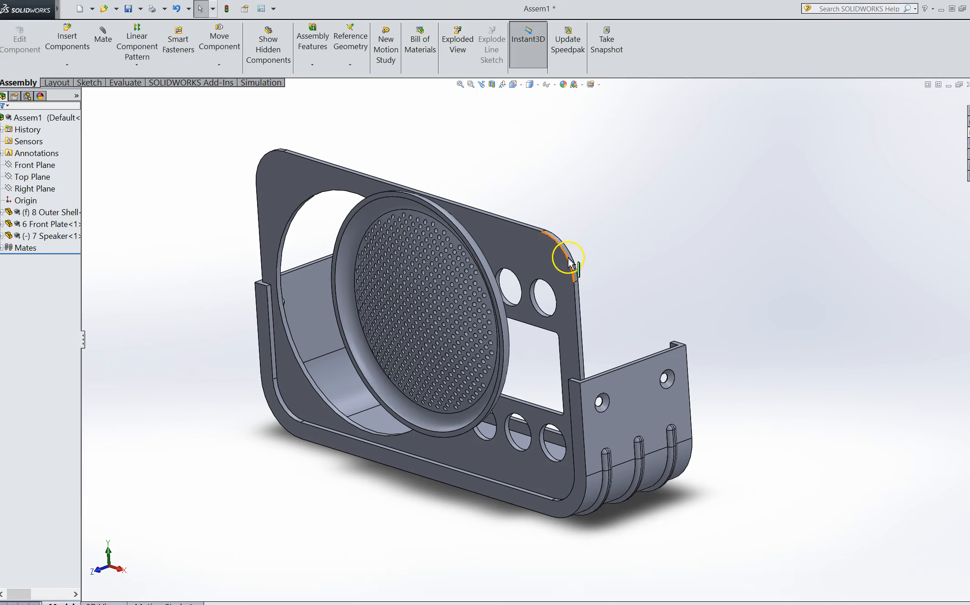
Add a concentric mate between the speaker's outer rim edge and the edge of the front plate's large round opening.
middle_drag(637, 264, 646, 240)
scroll(442, 253, down, 3)
middle_drag(490, 264, 515, 270)
scroll(503, 307, up, 3)
scroll(440, 273, down, 2)
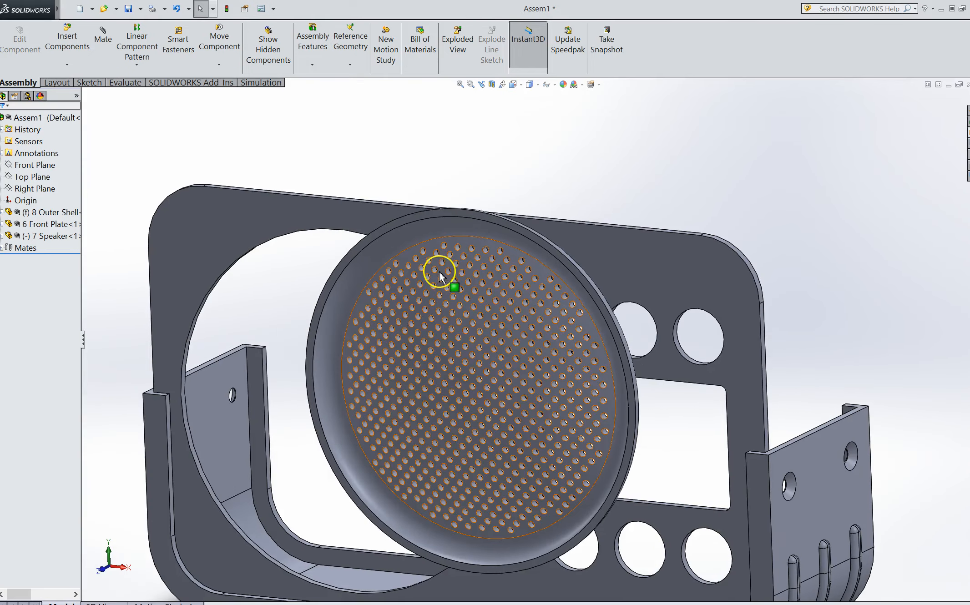
click(100, 41)
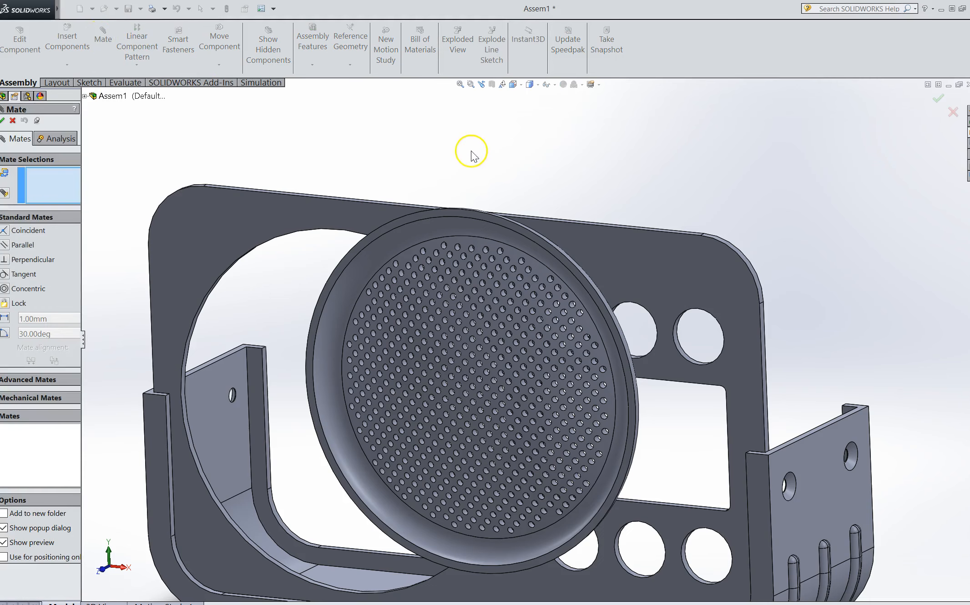
scroll(501, 182, up, 2)
scroll(507, 367, down, 3)
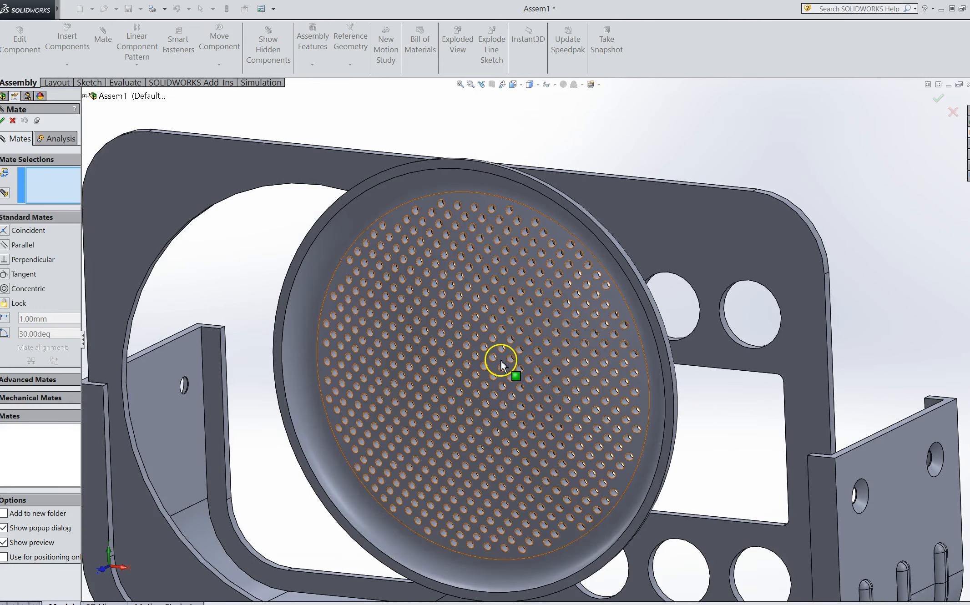
scroll(501, 362, up, 3)
scroll(473, 460, down, 2)
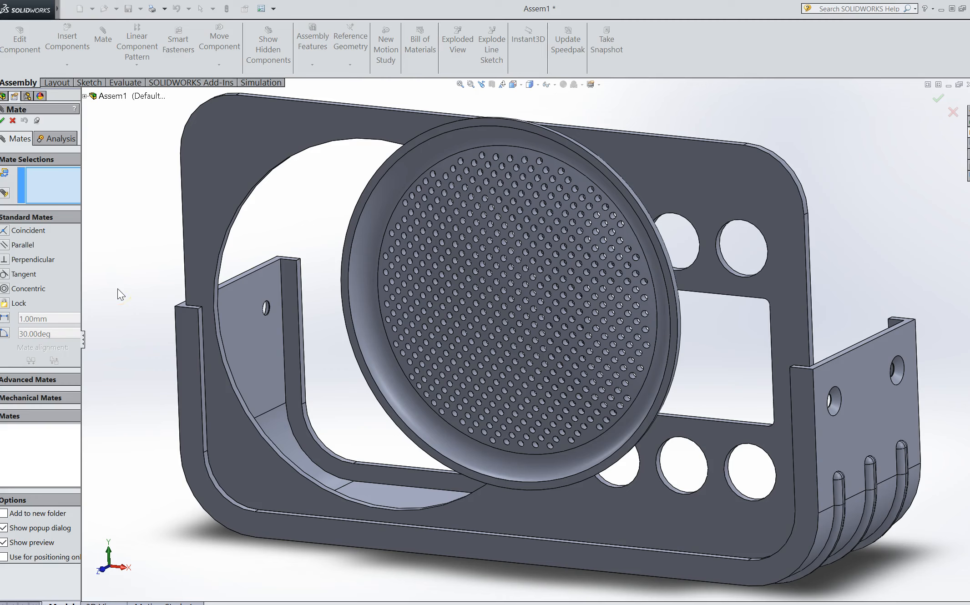
click(420, 135)
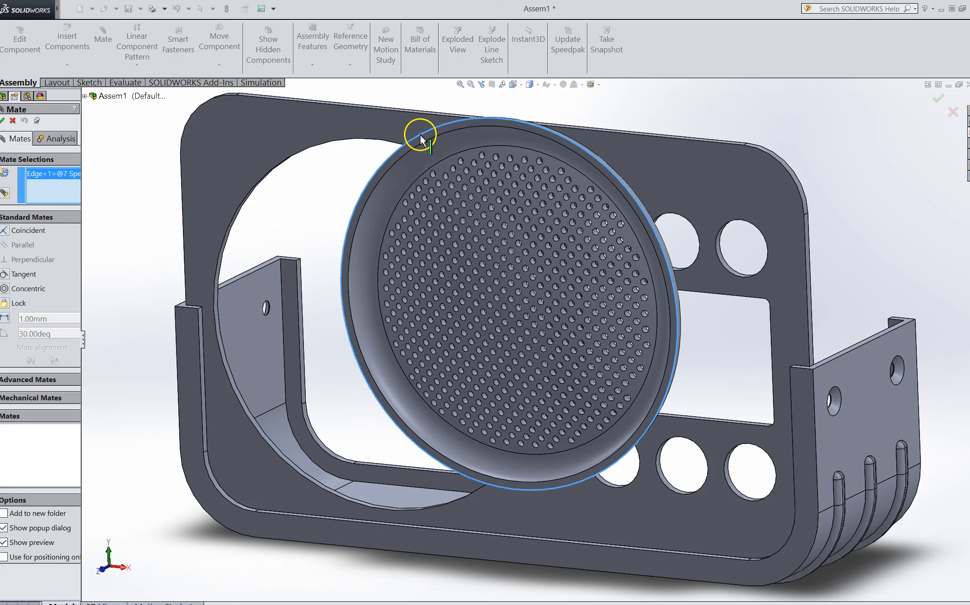
click(304, 152)
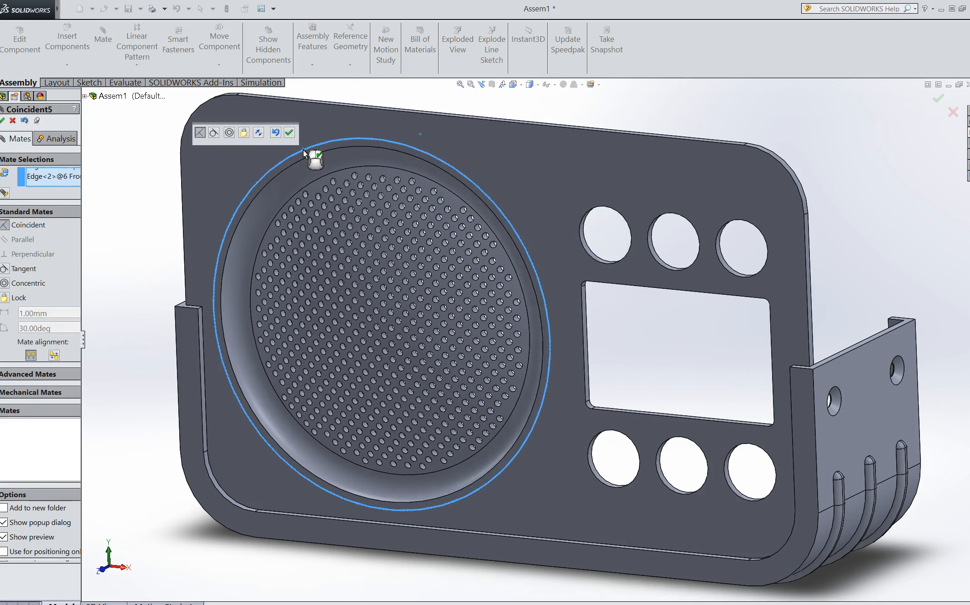
click(29, 284)
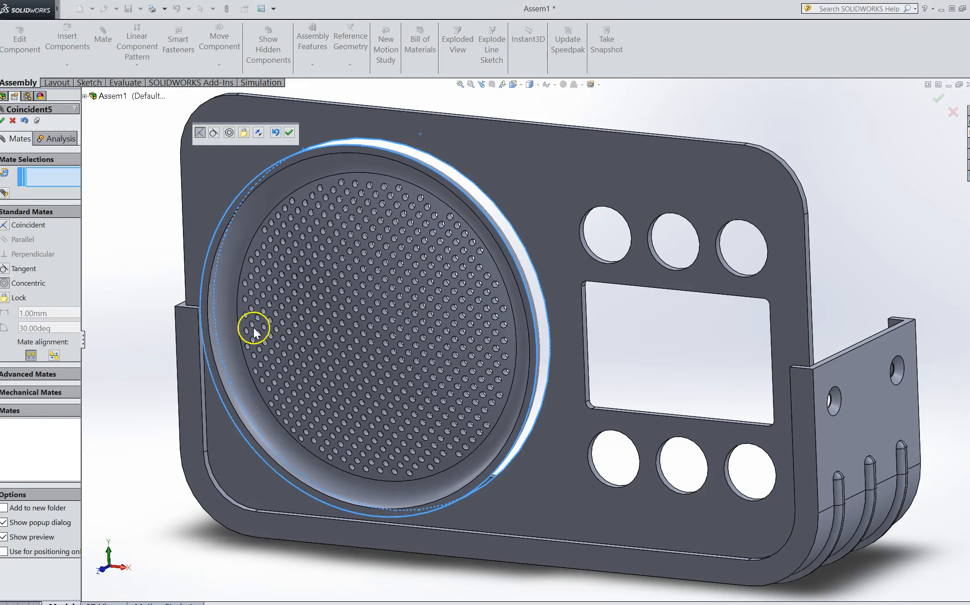
middle_drag(392, 283, 325, 291)
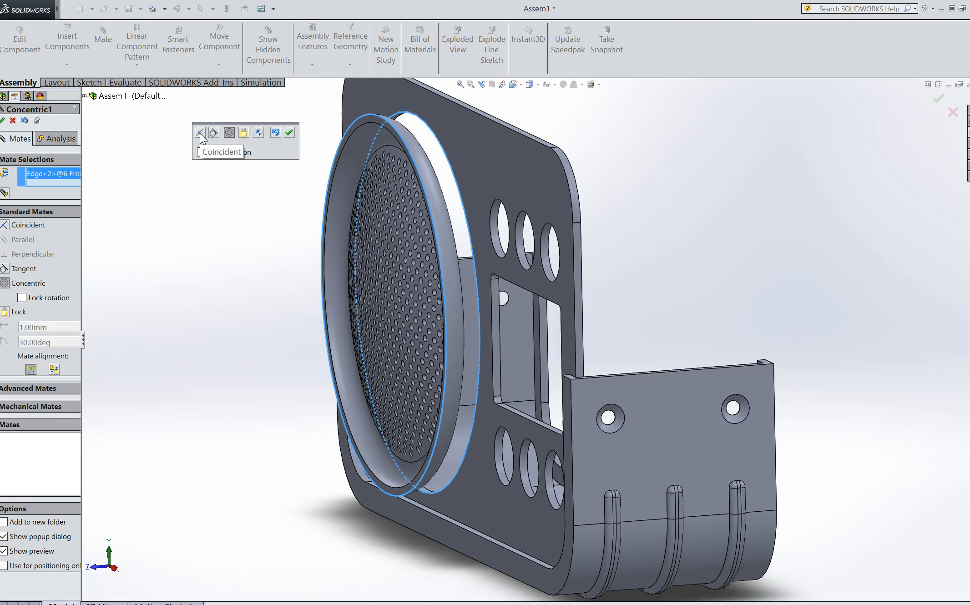
click(229, 133)
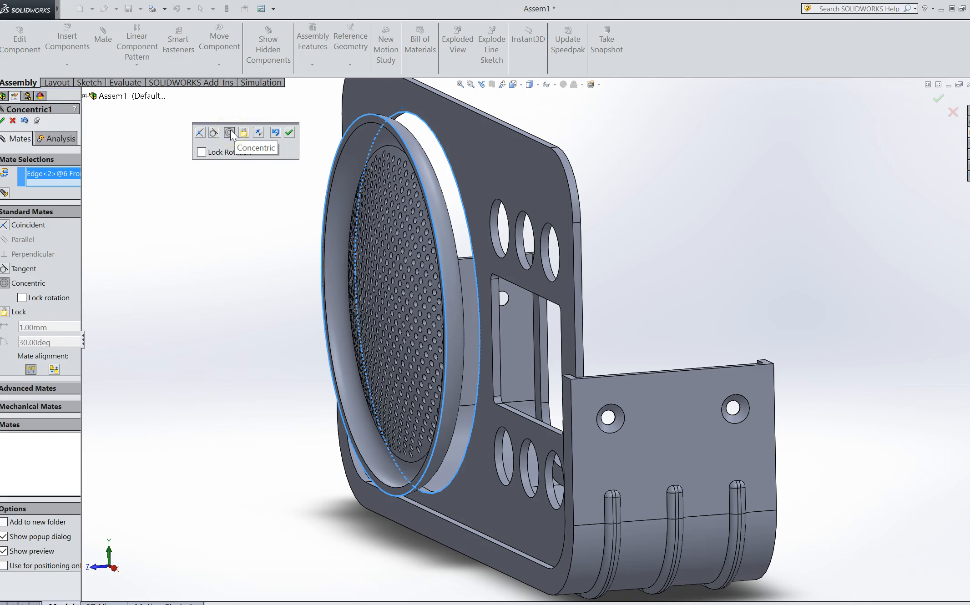
click(290, 132)
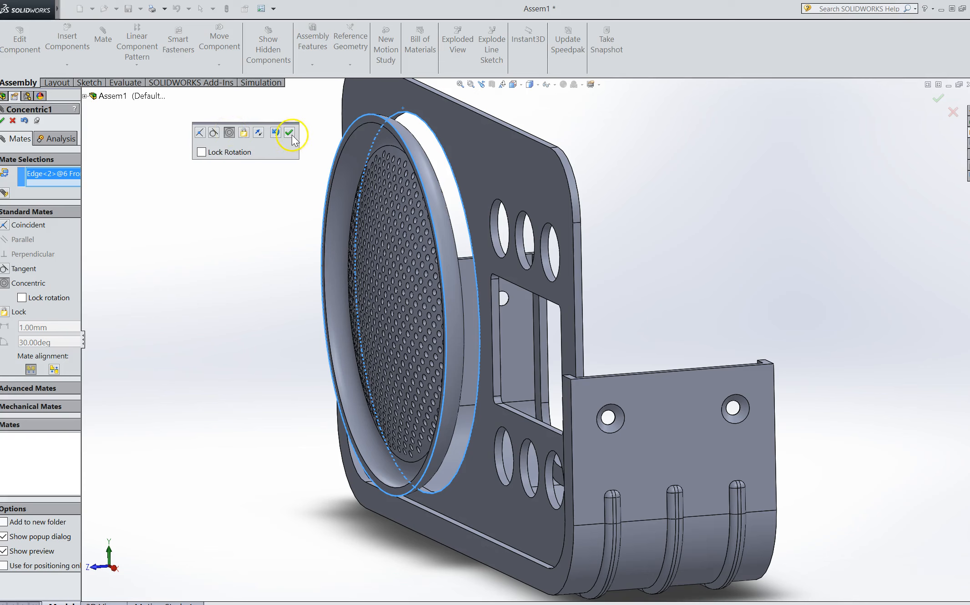
Slide the speaker forward along its axis, clear of the front plate's opening.
drag(446, 261, 299, 271)
middle_drag(225, 232, 339, 297)
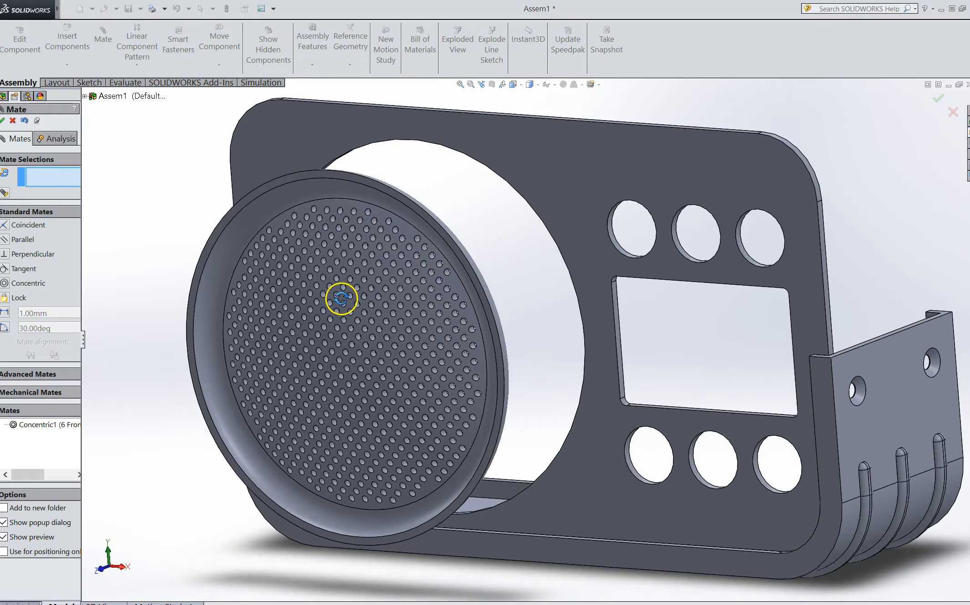
middle_drag(457, 225, 451, 234)
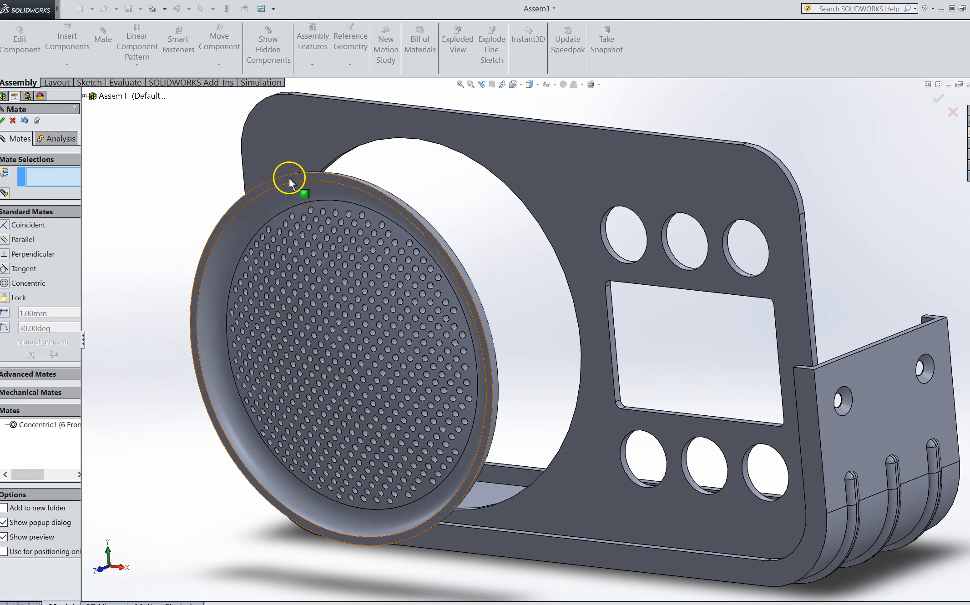
Mate the front plate's front face coincident with the speaker's flat rim face, and flip the alignment to anti-aligned.
click(314, 124)
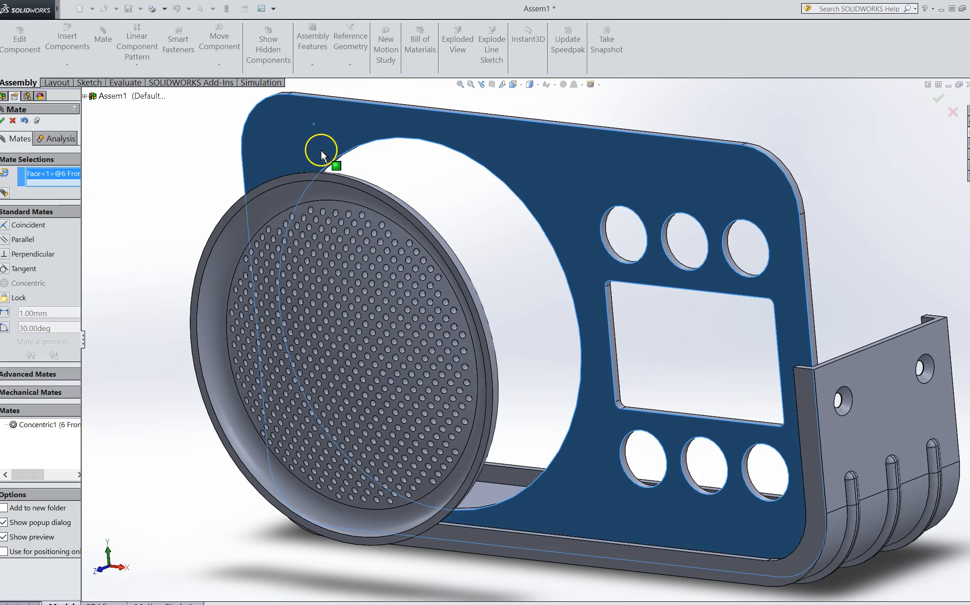
click(326, 182)
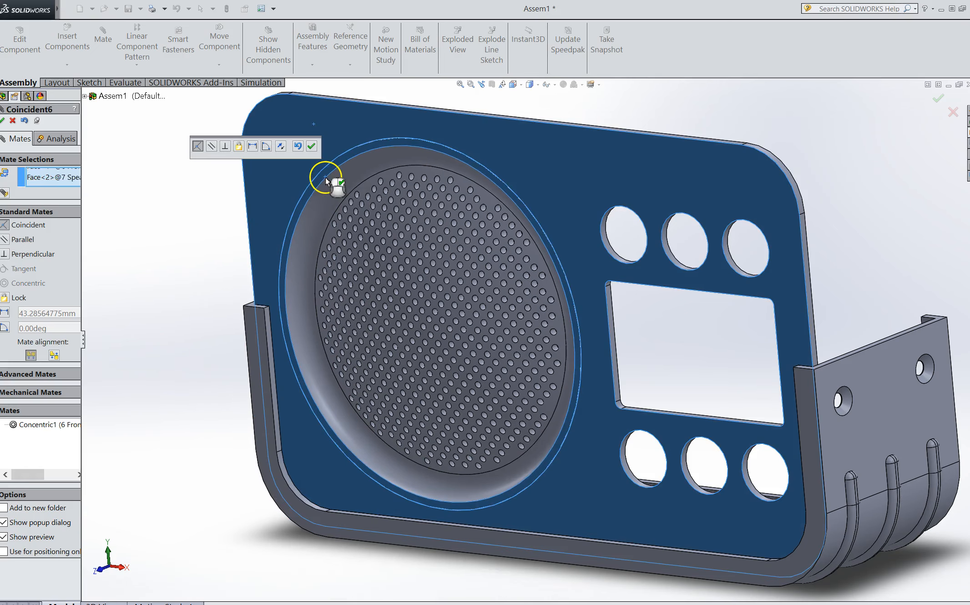
middle_drag(488, 256, 434, 327)
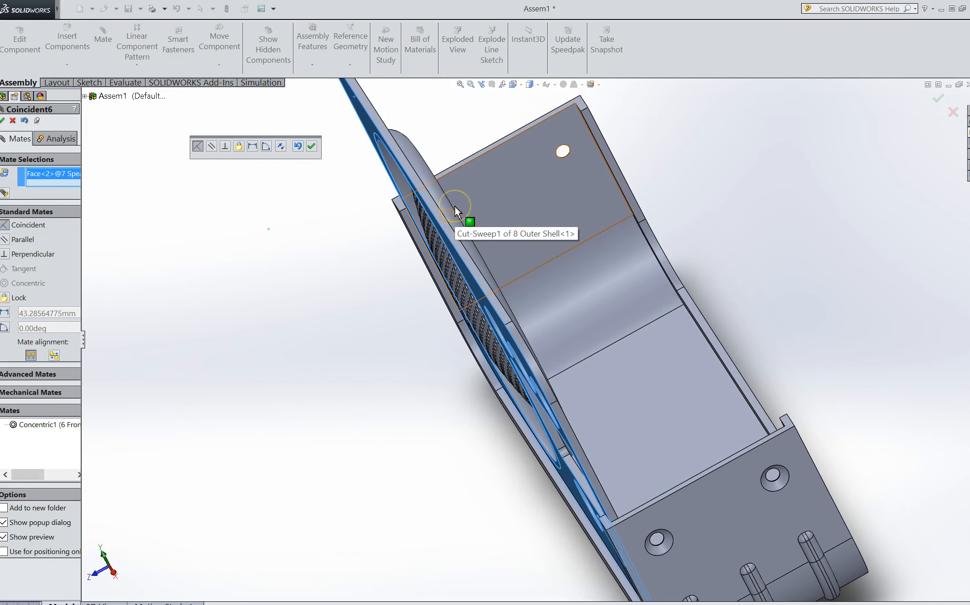
click(63, 320)
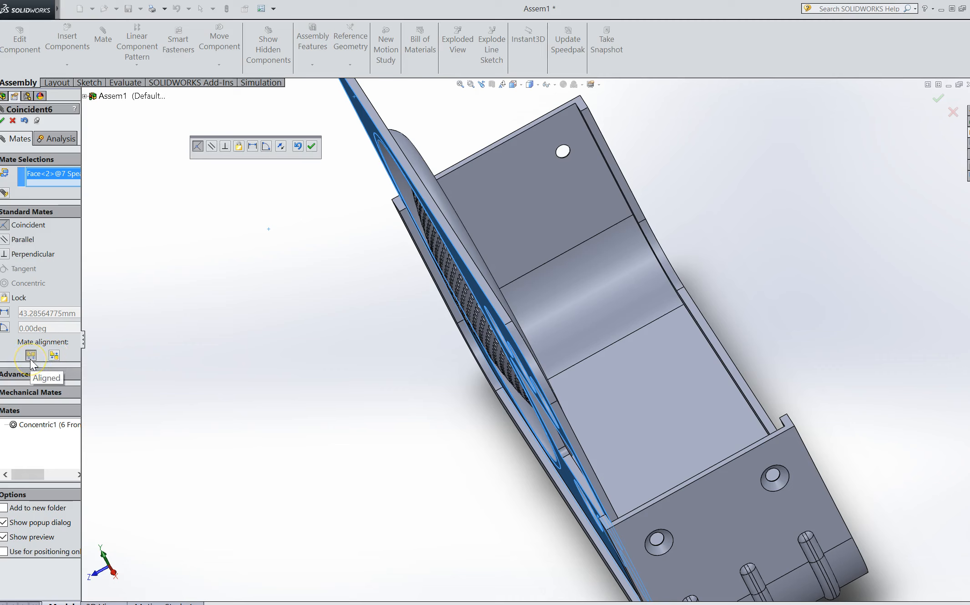
click(54, 356)
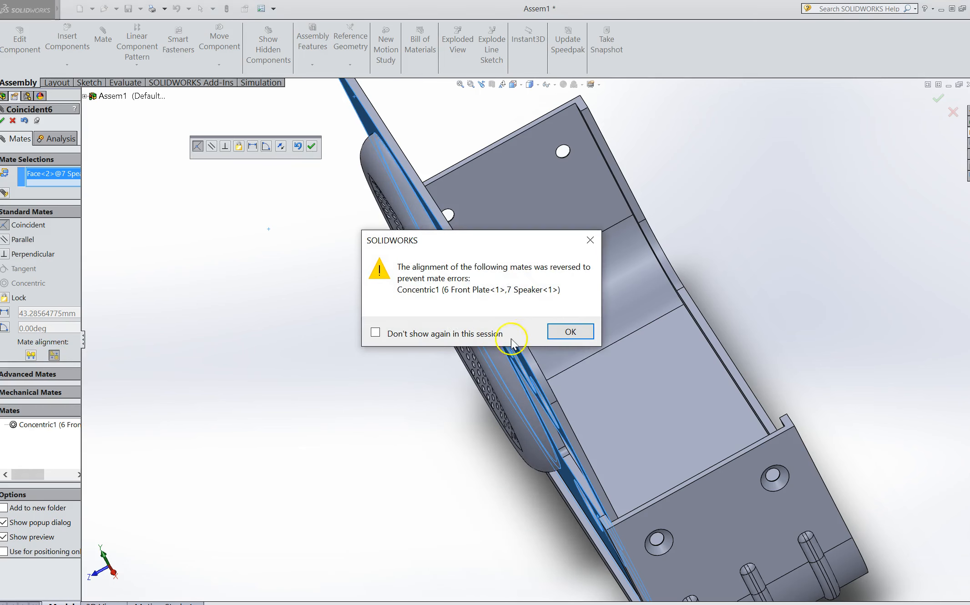
click(571, 332)
Switch the speaker's coincident mate to aligned for comparison, return it to anti-aligned, and accept the mate.
middle_drag(382, 346, 522, 232)
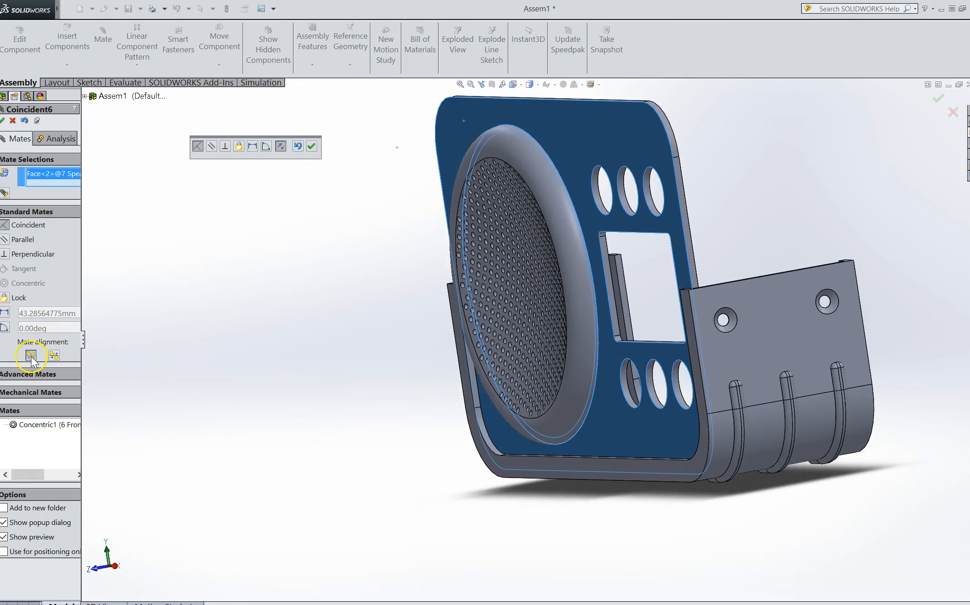
click(54, 355)
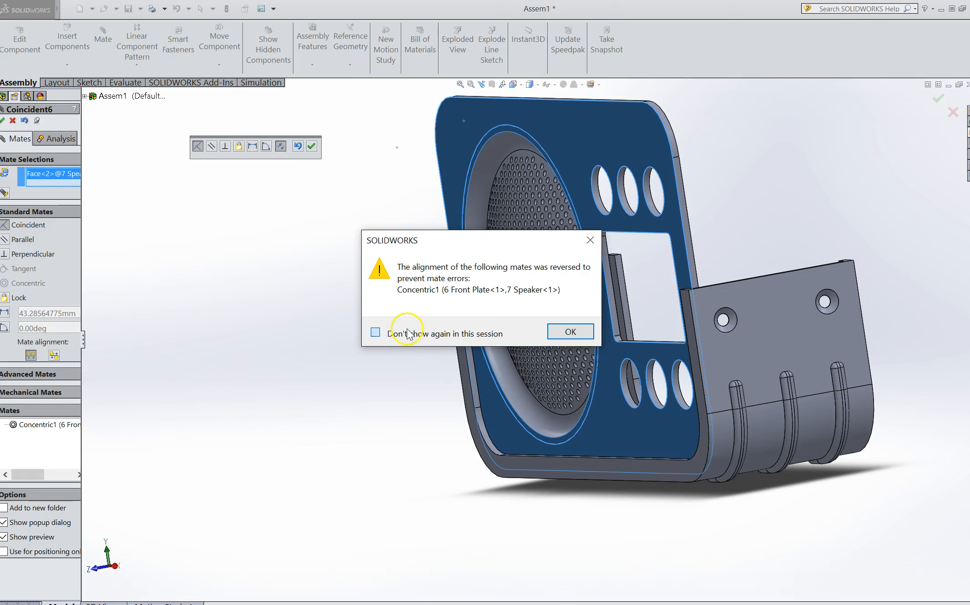
click(562, 333)
click(57, 356)
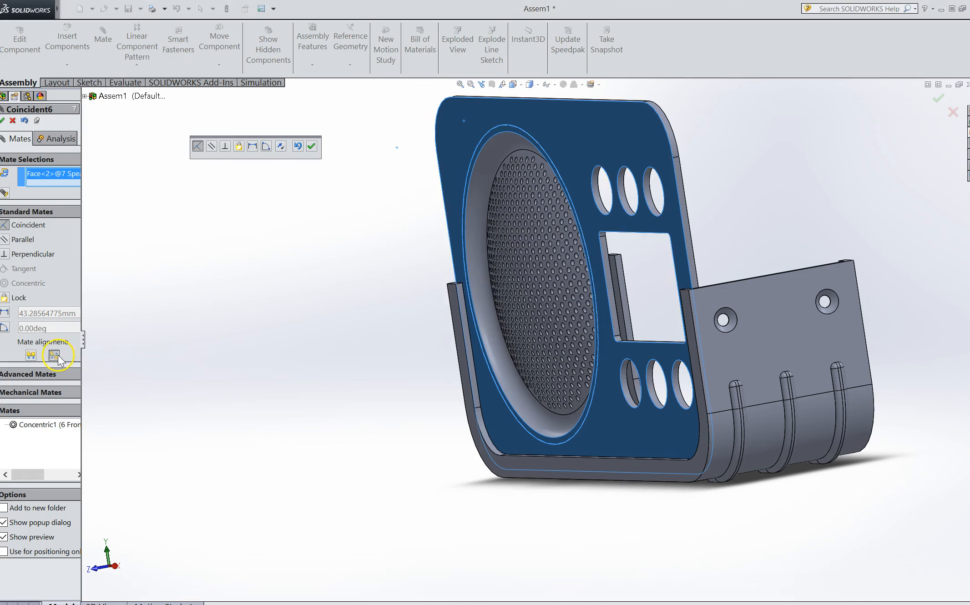
middle_drag(379, 266, 348, 262)
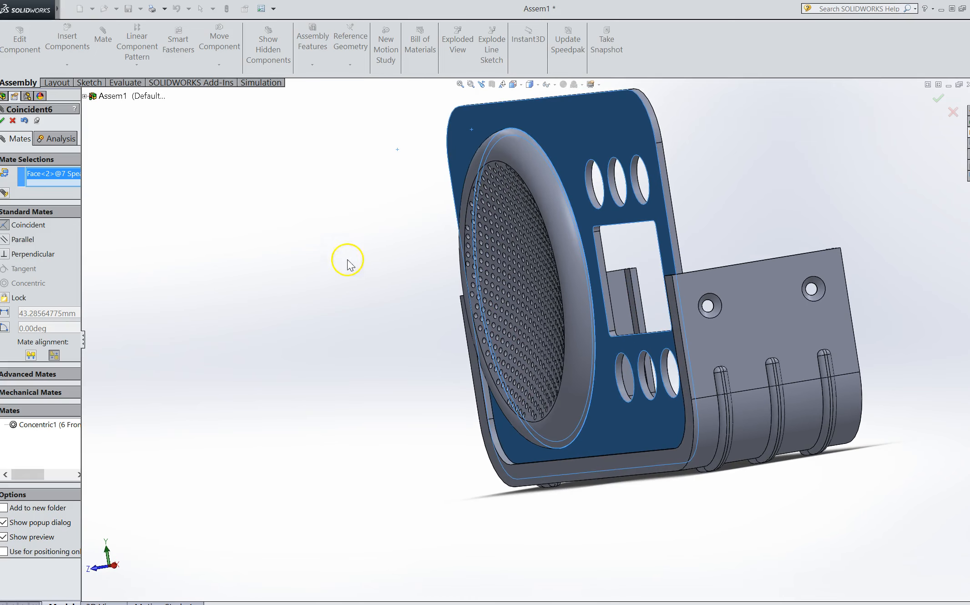
click(2, 121)
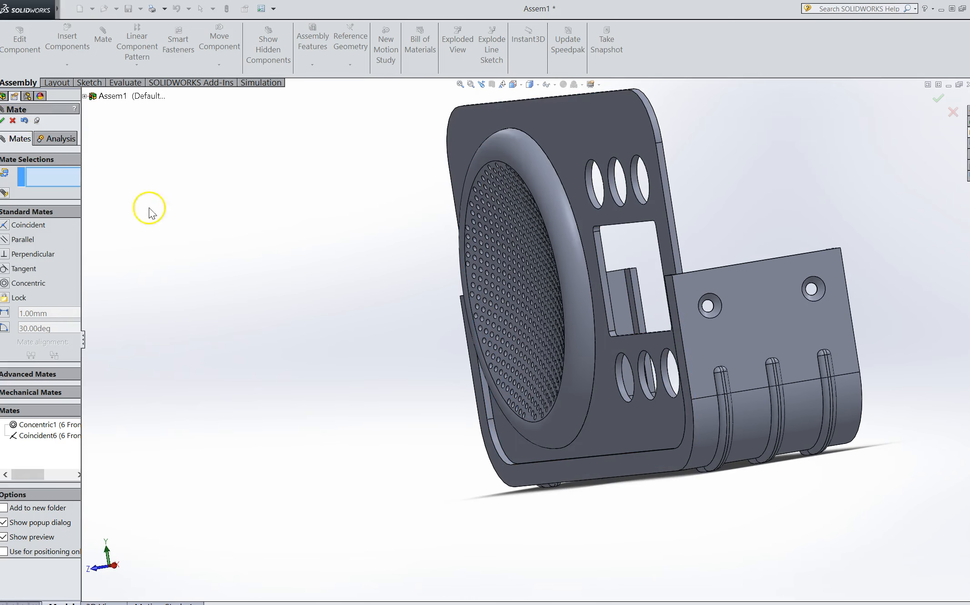
Examine how the speaker sits in the front plate's opening from different angles, and finish mating.
middle_drag(353, 275, 442, 240)
drag(566, 199, 508, 306)
middle_drag(288, 234, 558, 267)
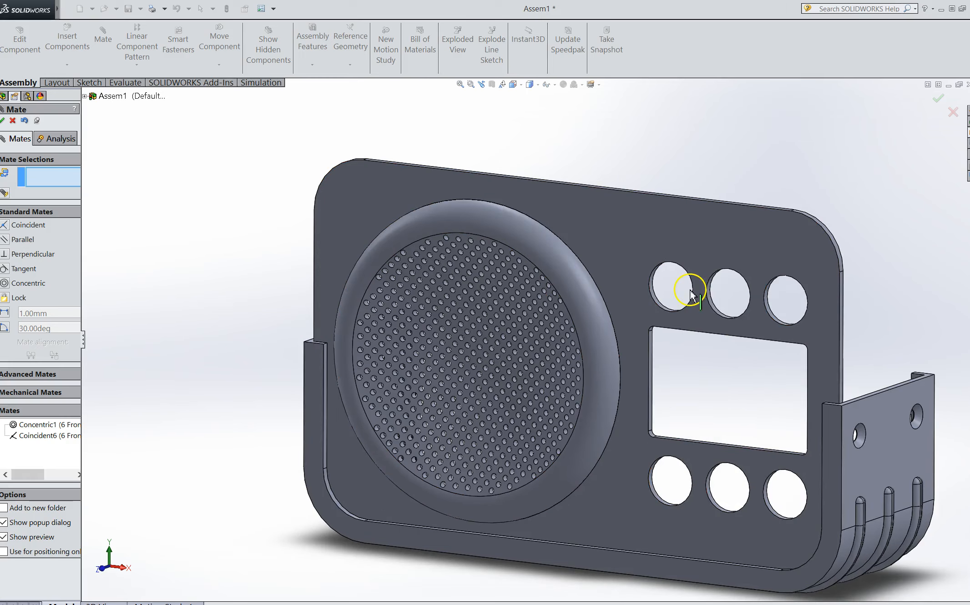
scroll(689, 286, down, 3)
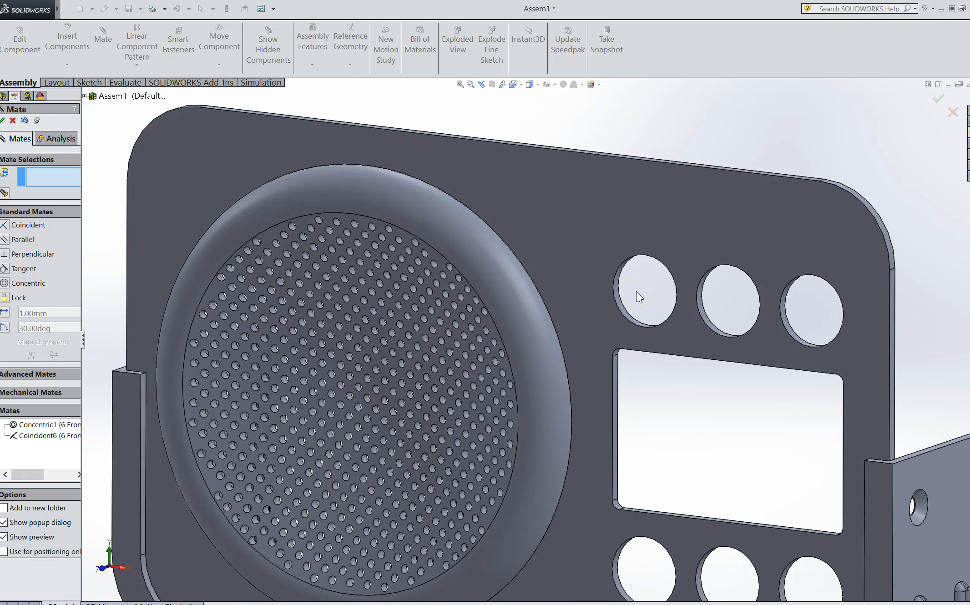
scroll(635, 297, up, 3)
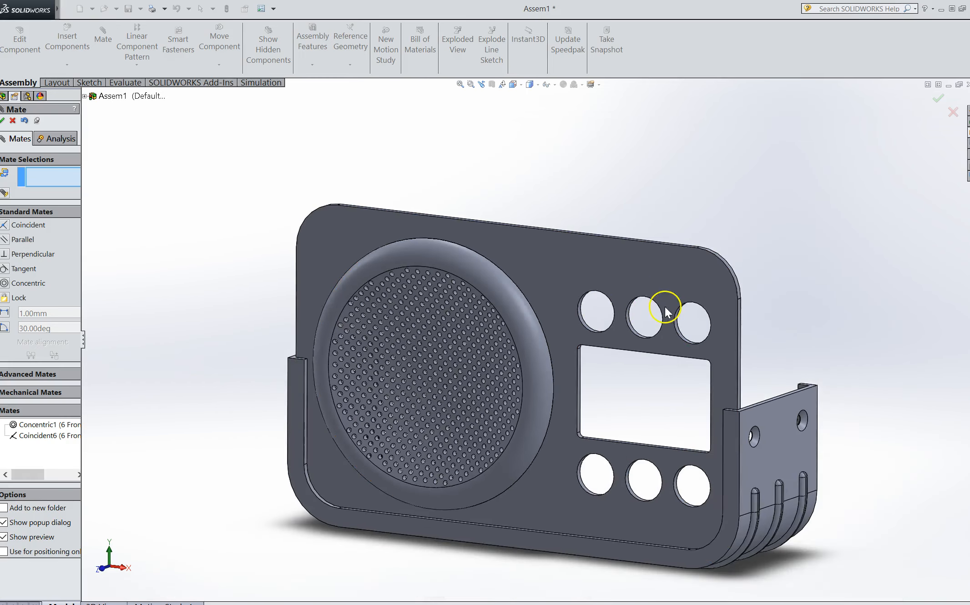
scroll(665, 307, down, 3)
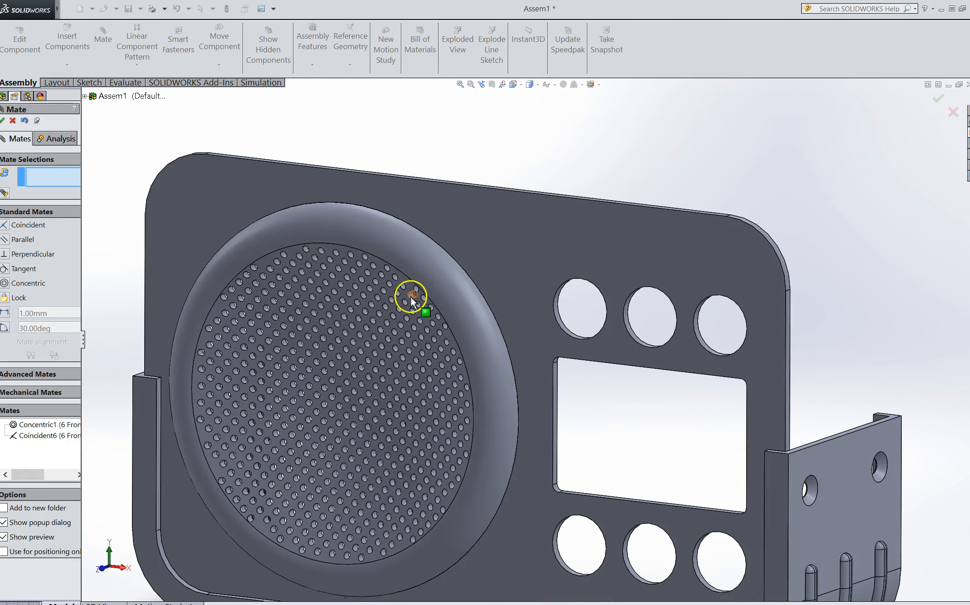
scroll(465, 187, up, 3)
middle_drag(440, 275, 523, 400)
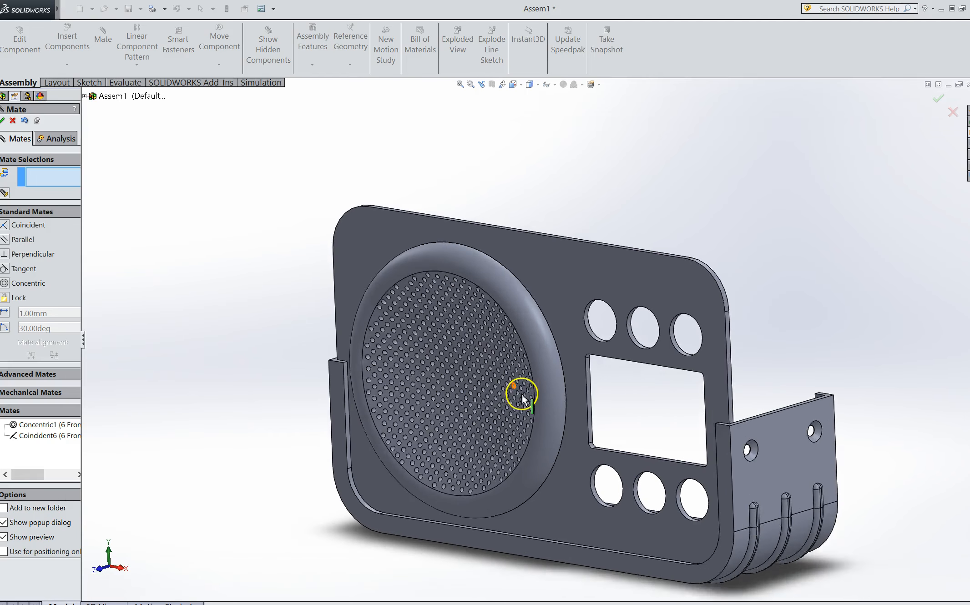
scroll(523, 401, down, 2)
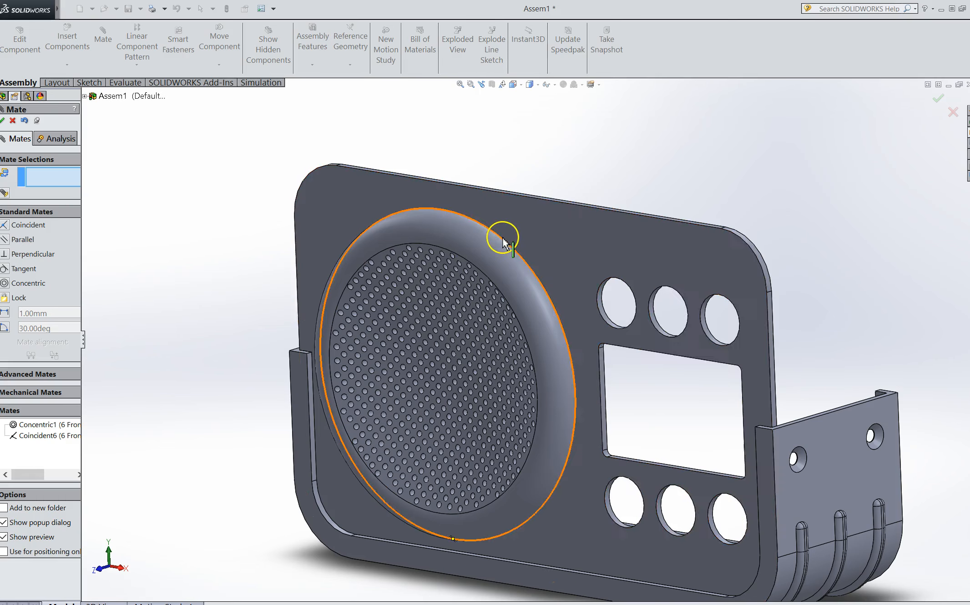
scroll(693, 223, down, 4)
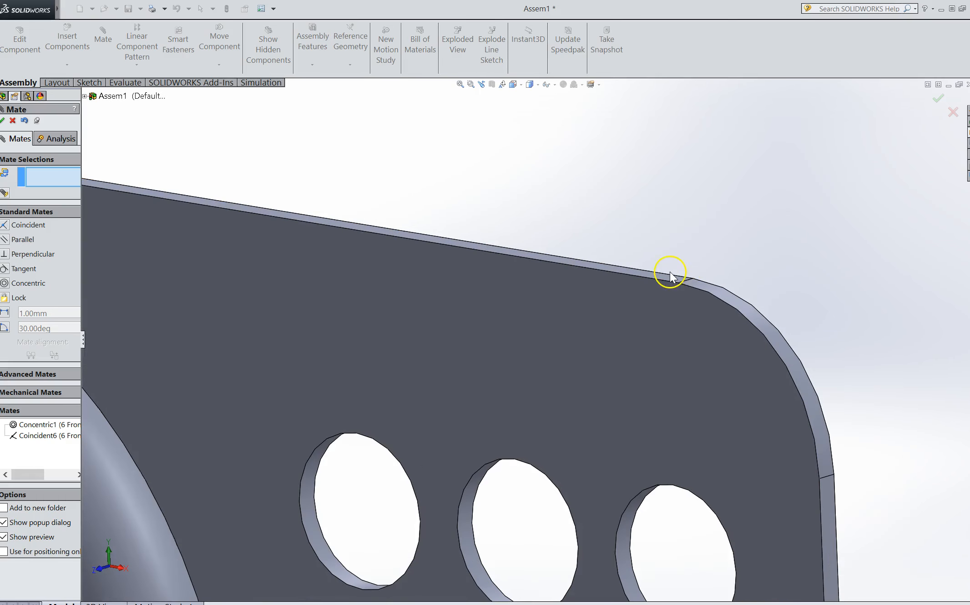
scroll(644, 283, up, 3)
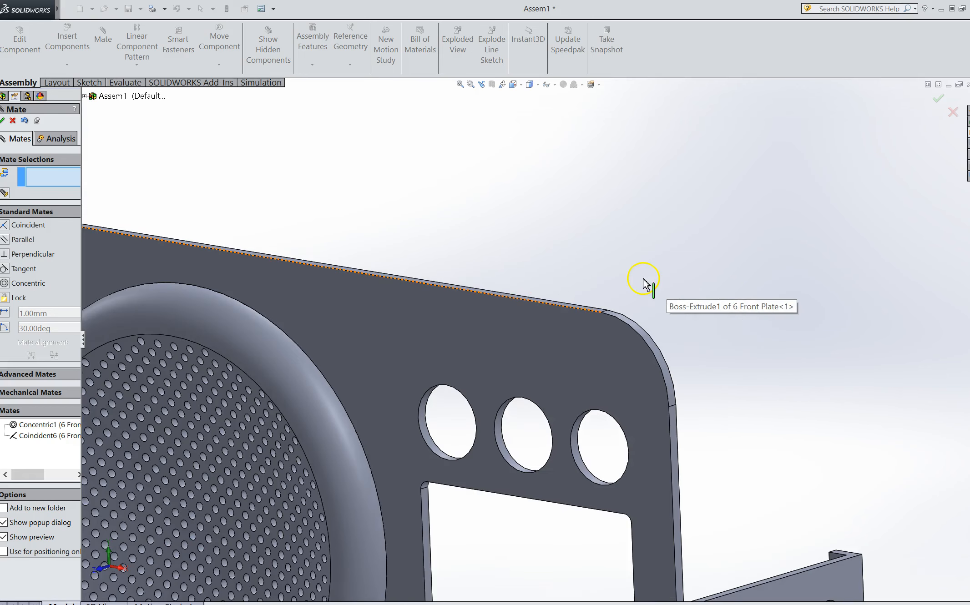
scroll(637, 289, up, 5)
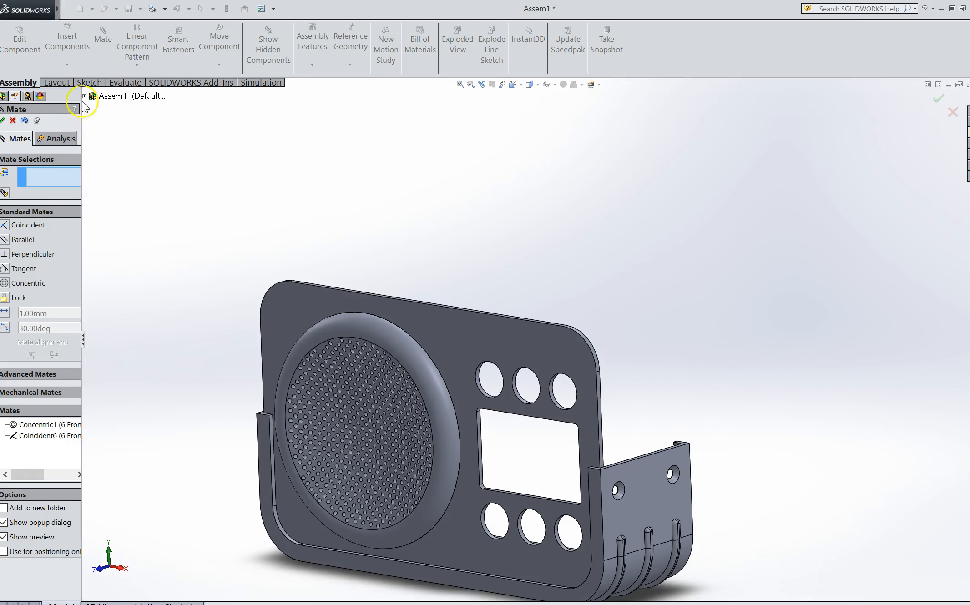
click(13, 120)
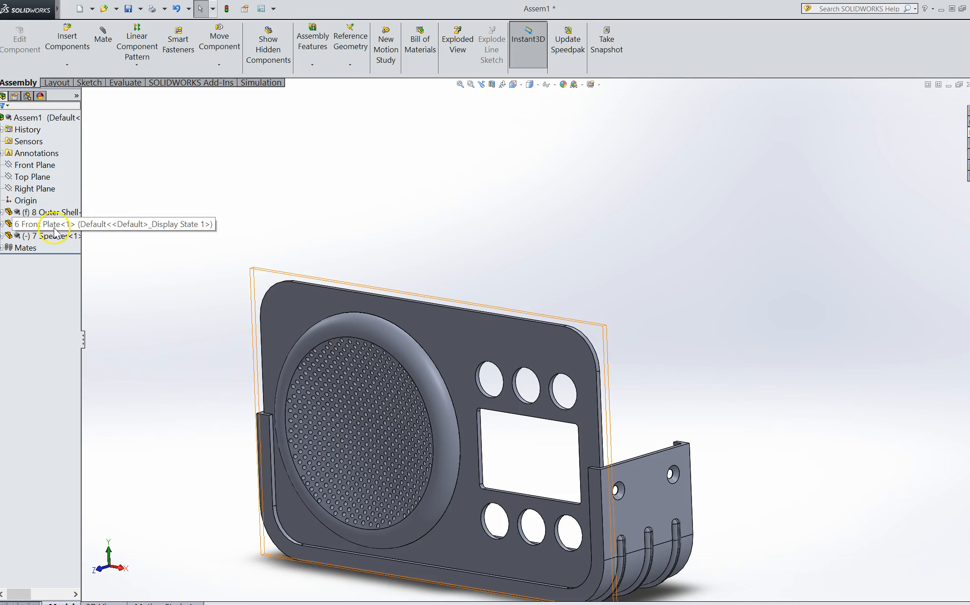
click(2, 212)
click(41, 295)
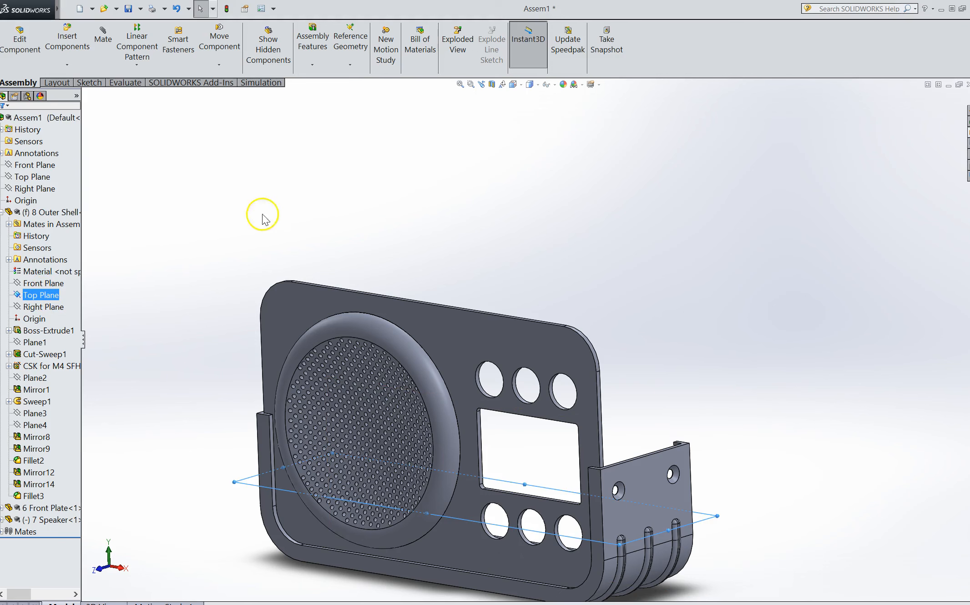
scroll(323, 266, up, 4)
scroll(587, 434, down, 4)
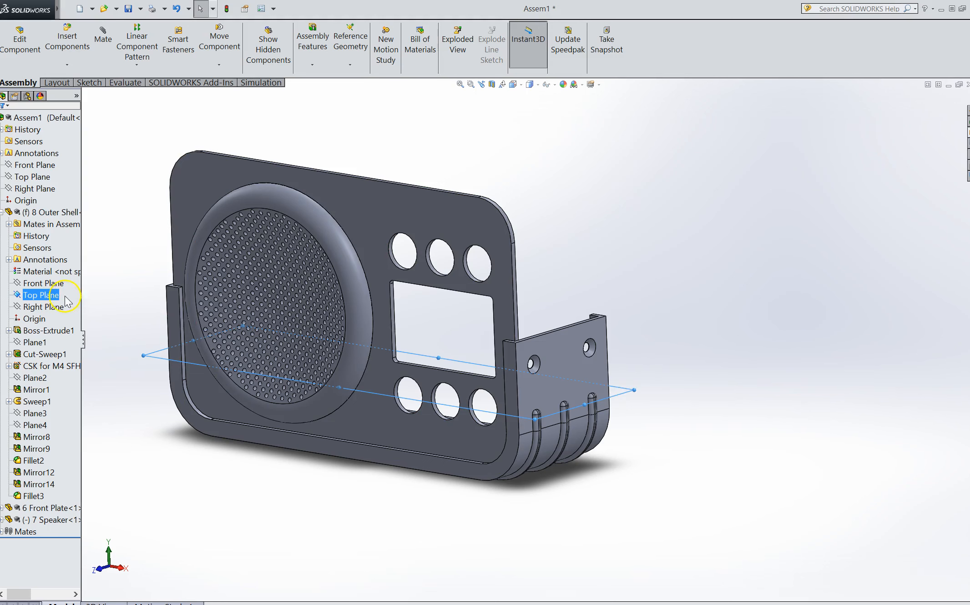
click(103, 43)
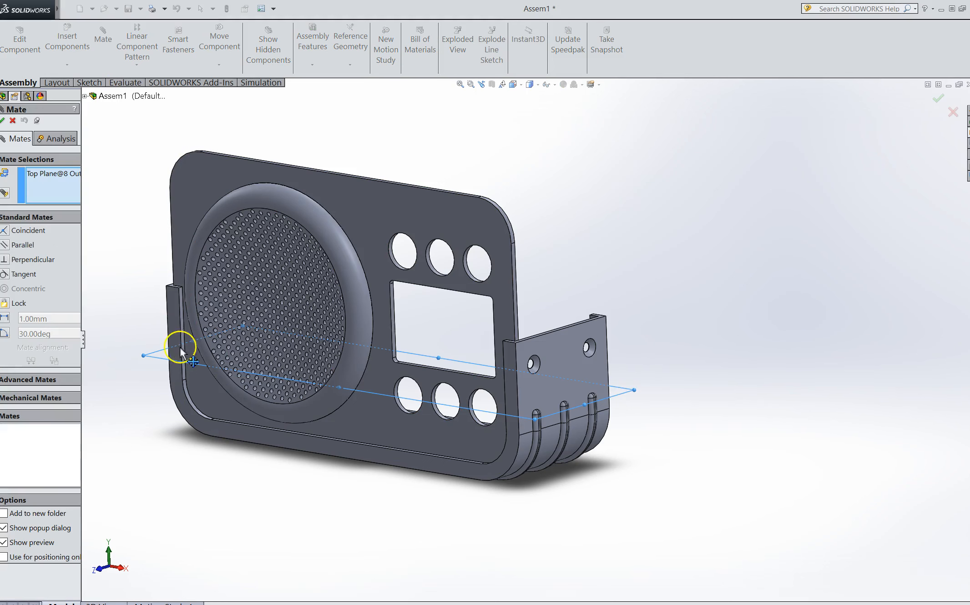
click(85, 97)
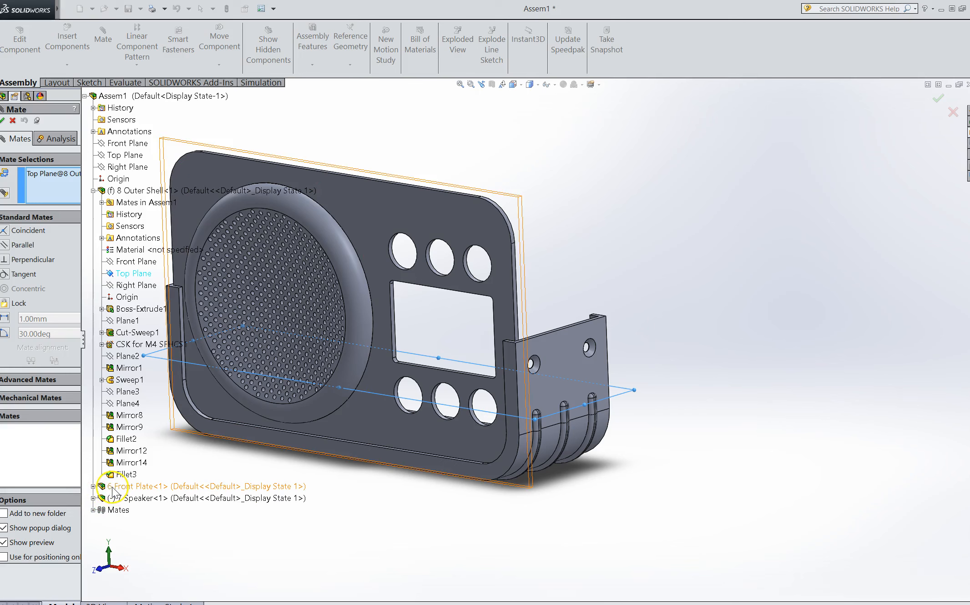
click(93, 486)
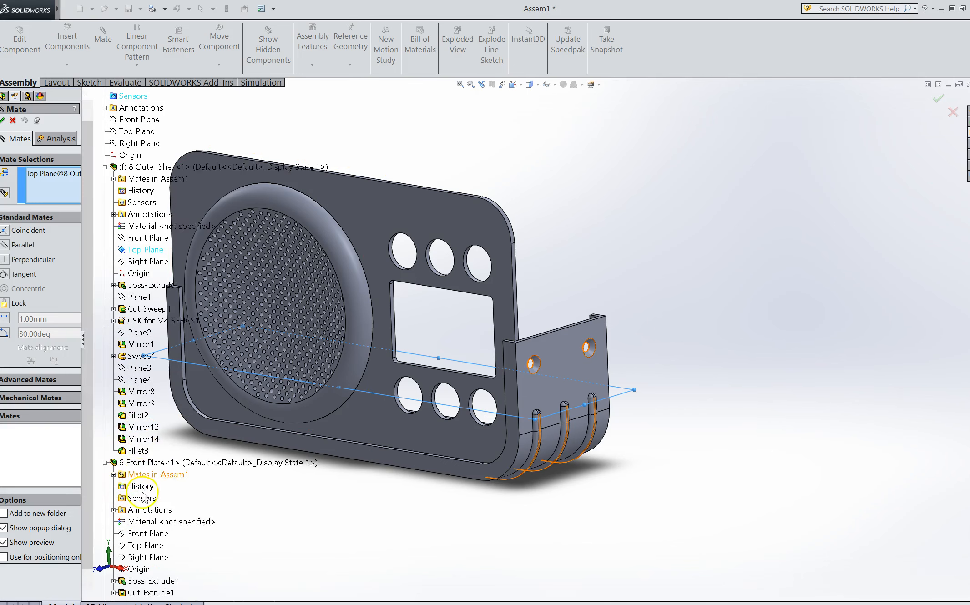
scroll(141, 509, down, 1)
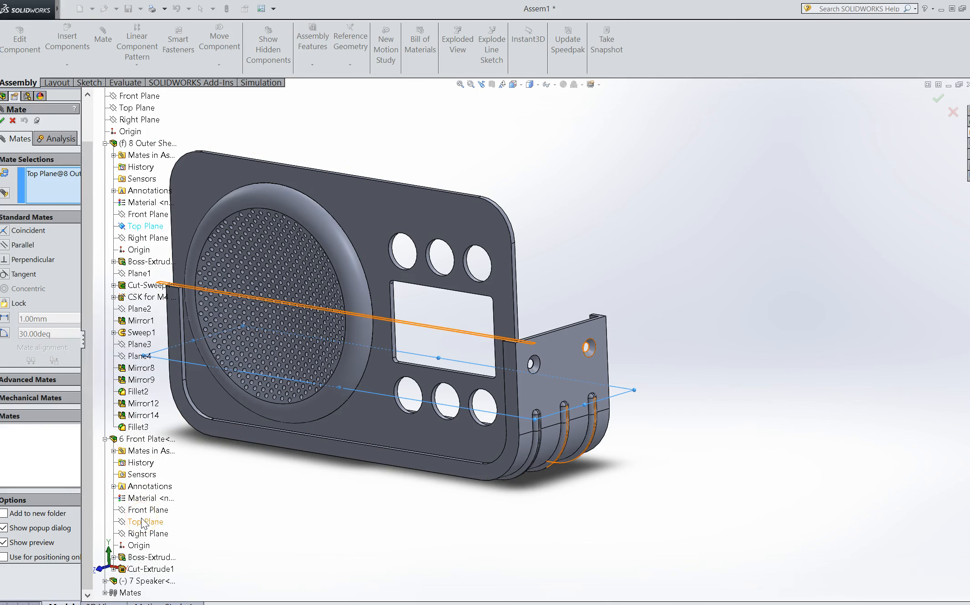
click(143, 522)
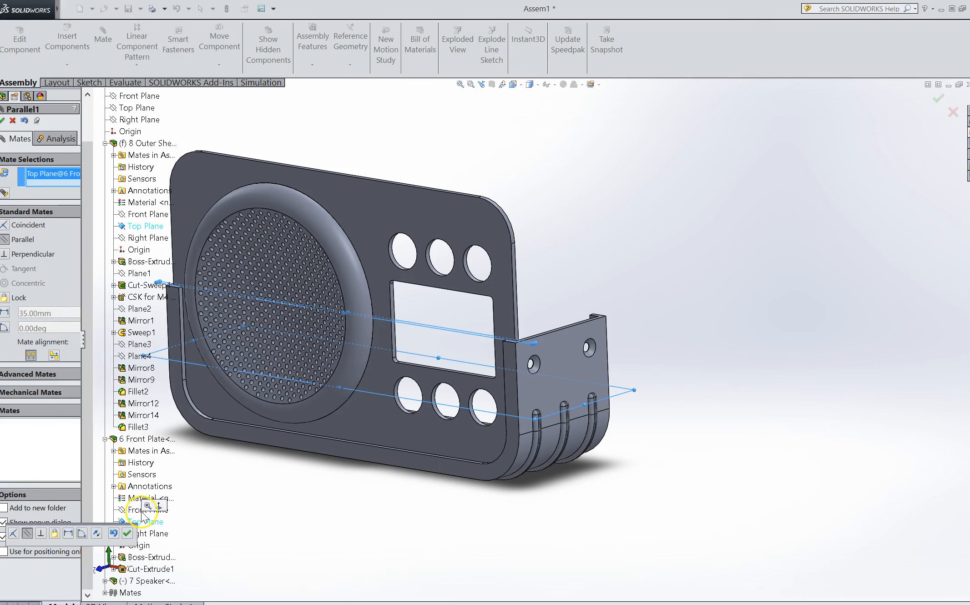
middle_drag(357, 455, 331, 455)
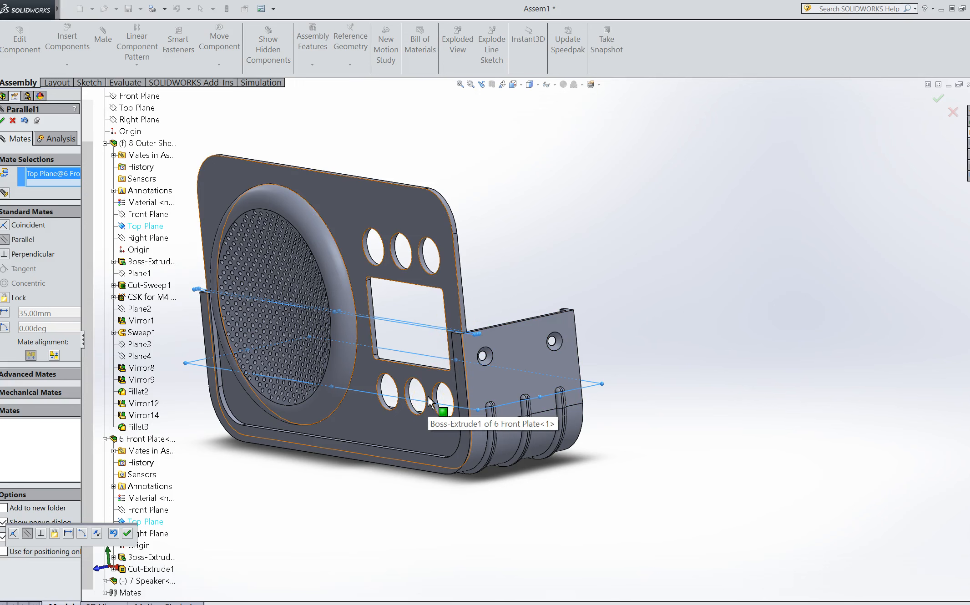
middle_drag(429, 400, 476, 304)
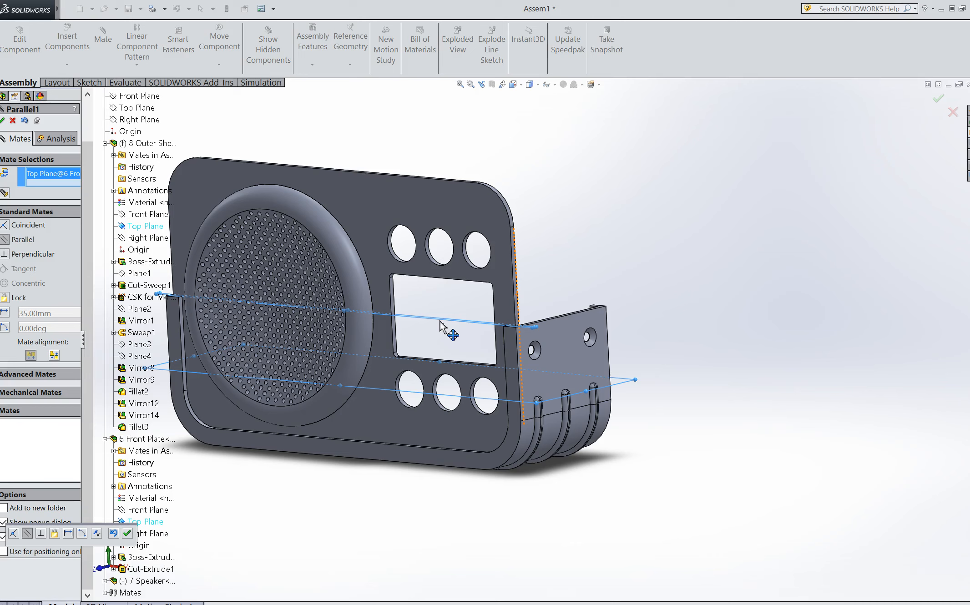
click(439, 321)
click(13, 121)
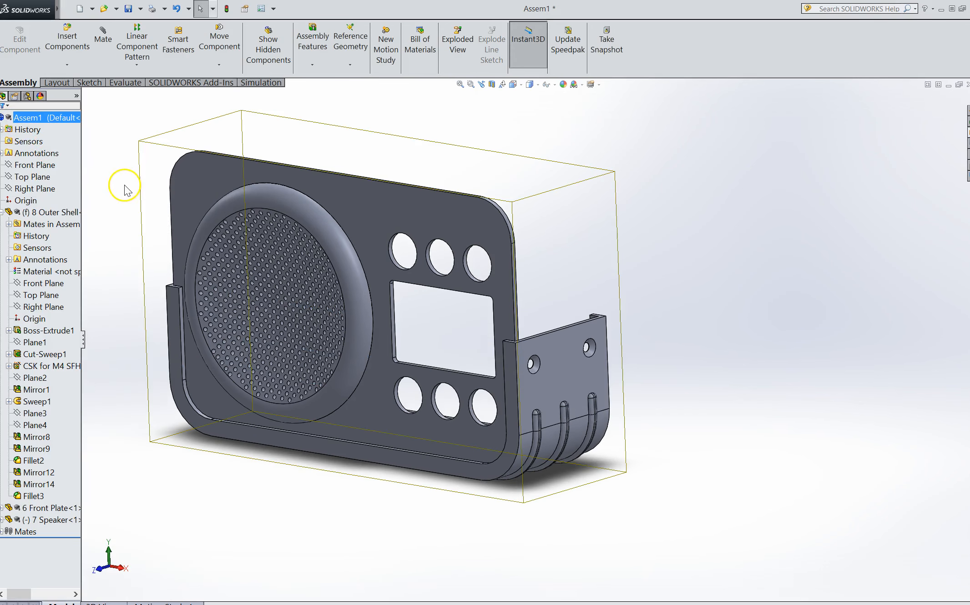
Review which faces and edges the assembly's coincident and concentric mates connect.
click(9, 132)
click(4, 157)
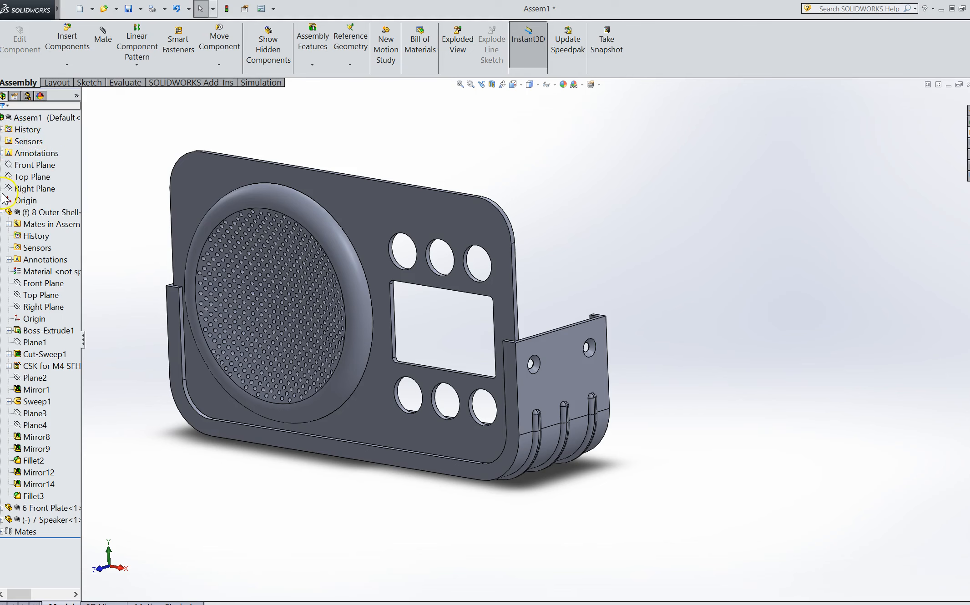
click(2, 212)
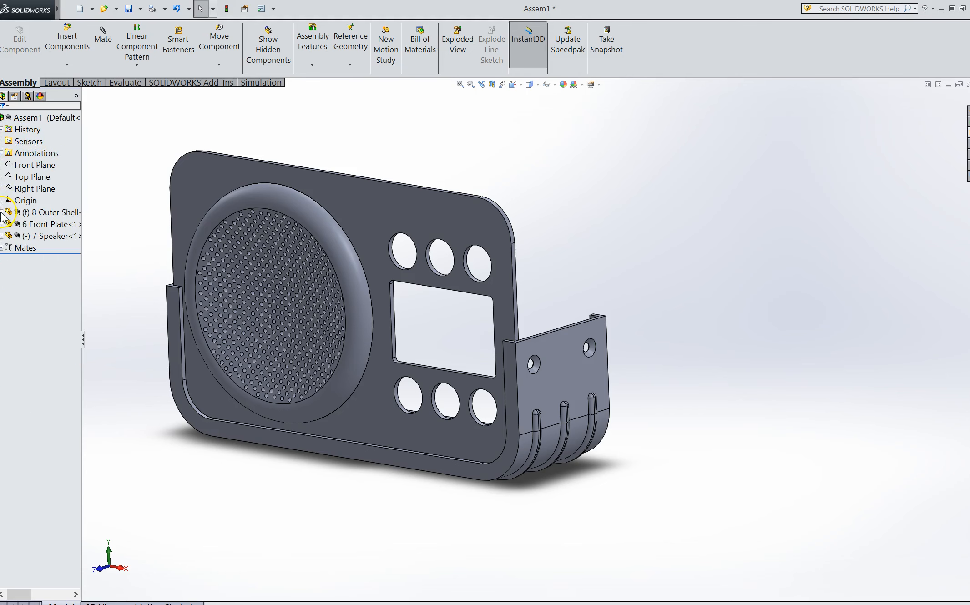
click(2, 248)
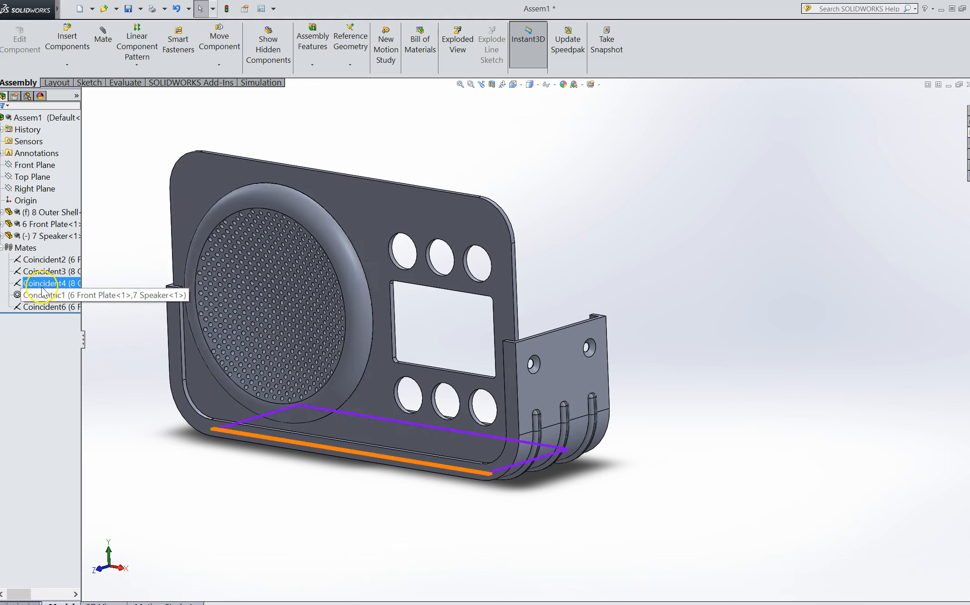
mouse_move(43, 264)
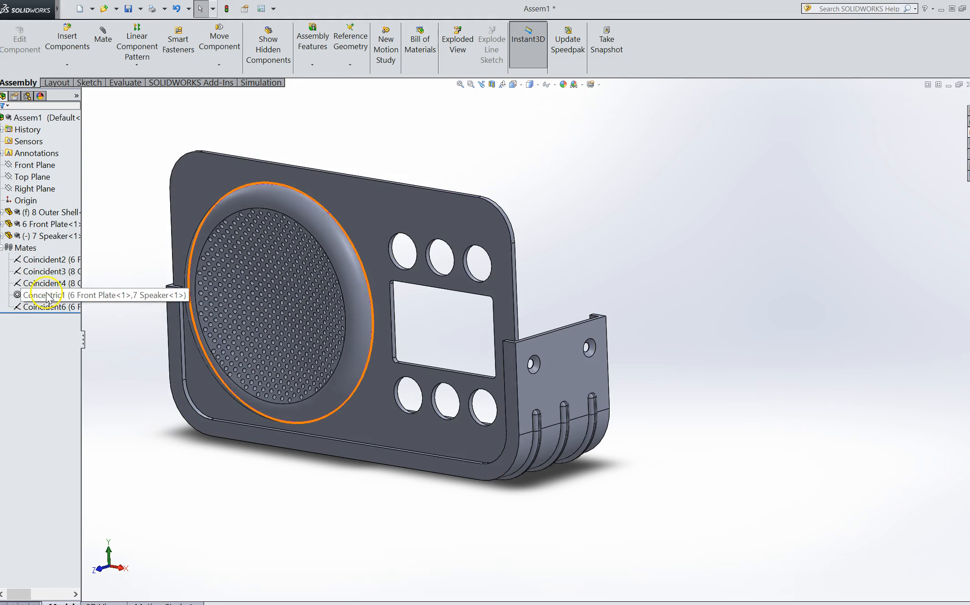
click(46, 259)
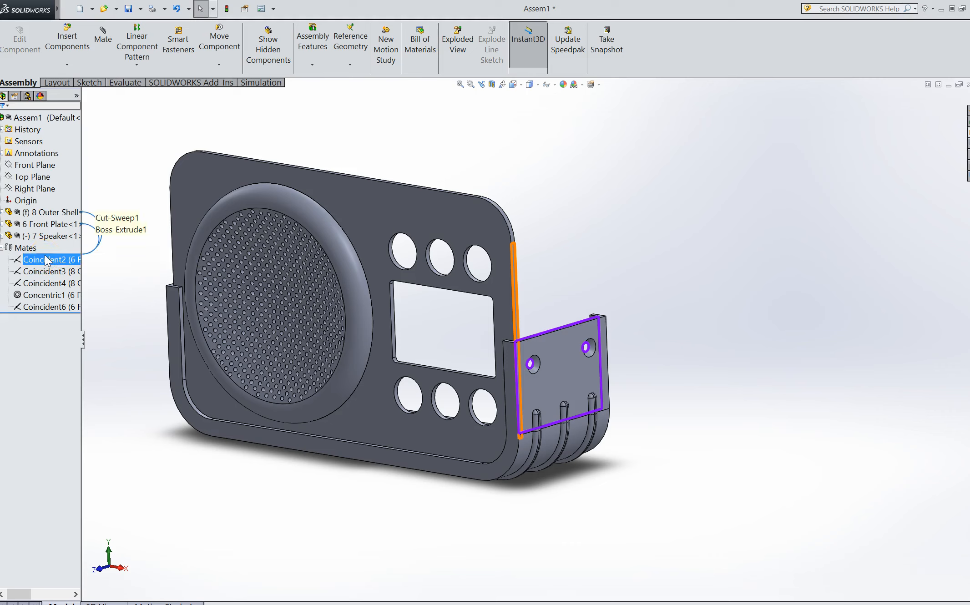
Inspect the coincident mates between the outer shell and front plate, and look over the editing options for the bottom-edge mate.
click(48, 270)
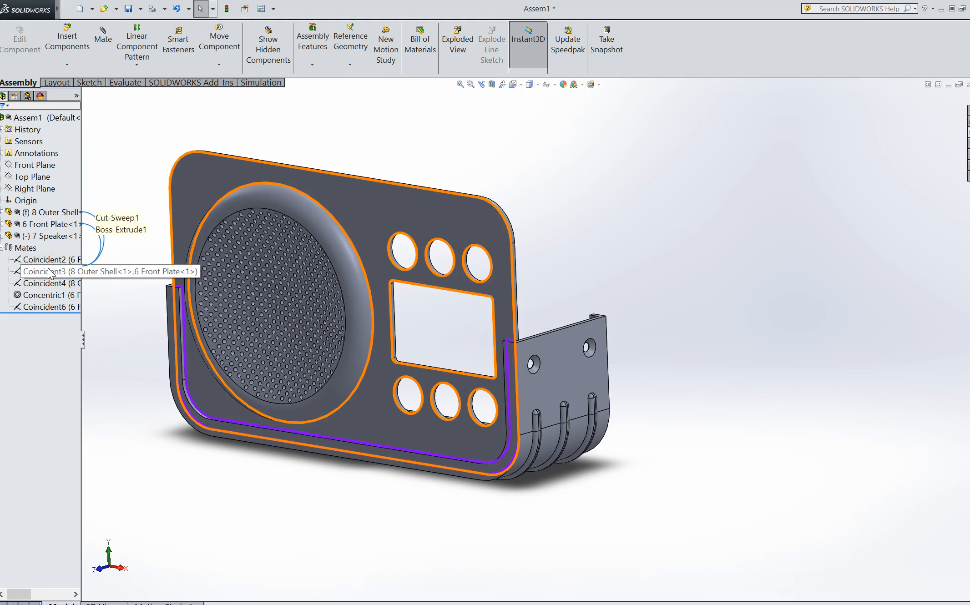
click(50, 284)
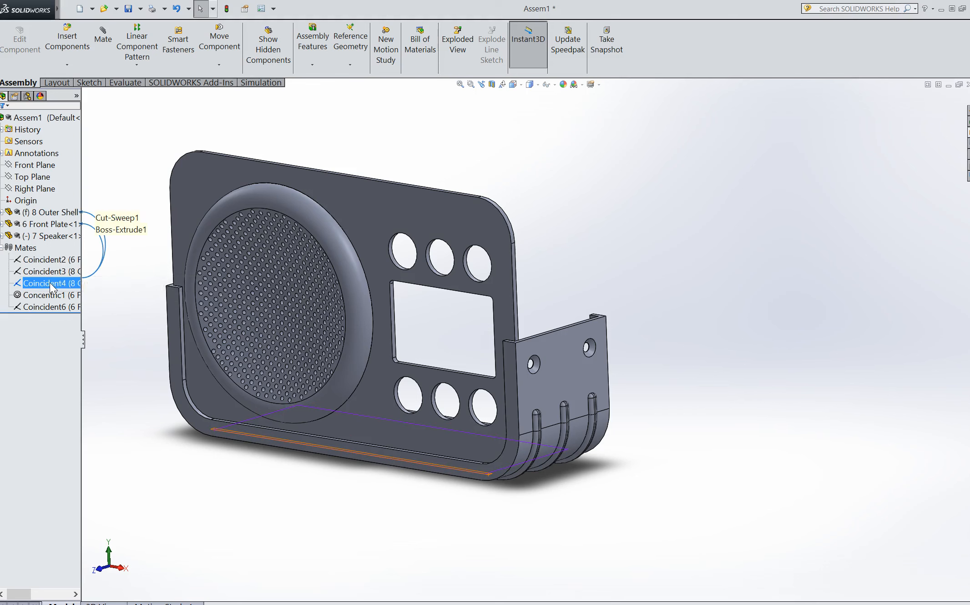
right_click(50, 284)
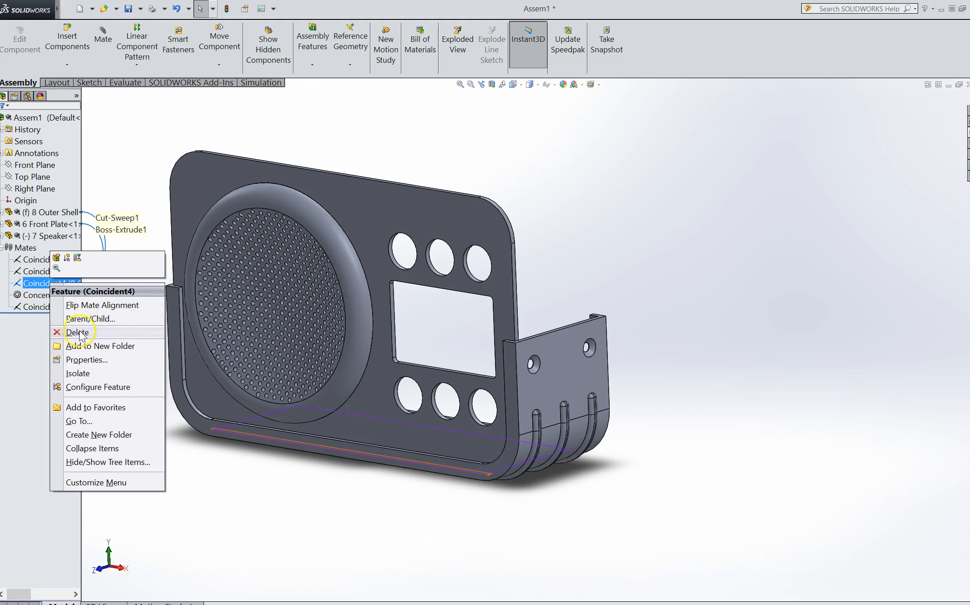
click(137, 185)
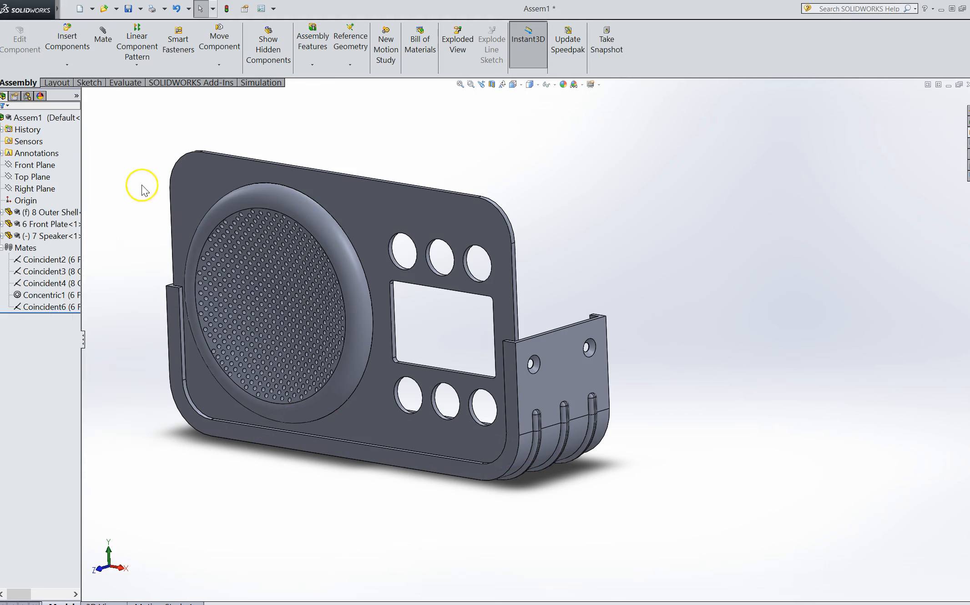
Check the geometry joined by the bottom-edge mate and the speaker's concentric and coincident mates, and view the radio more from its side.
click(49, 284)
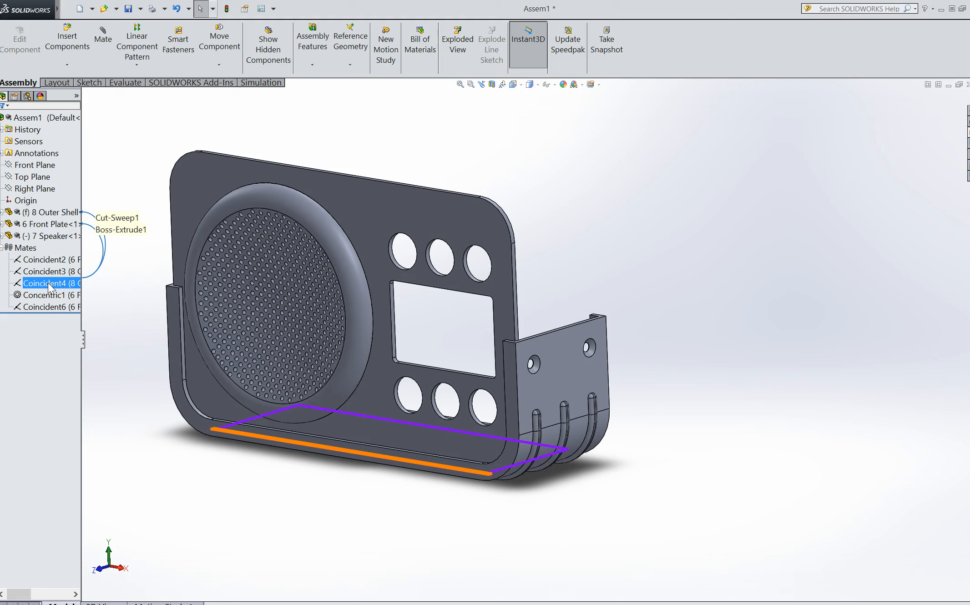
click(46, 295)
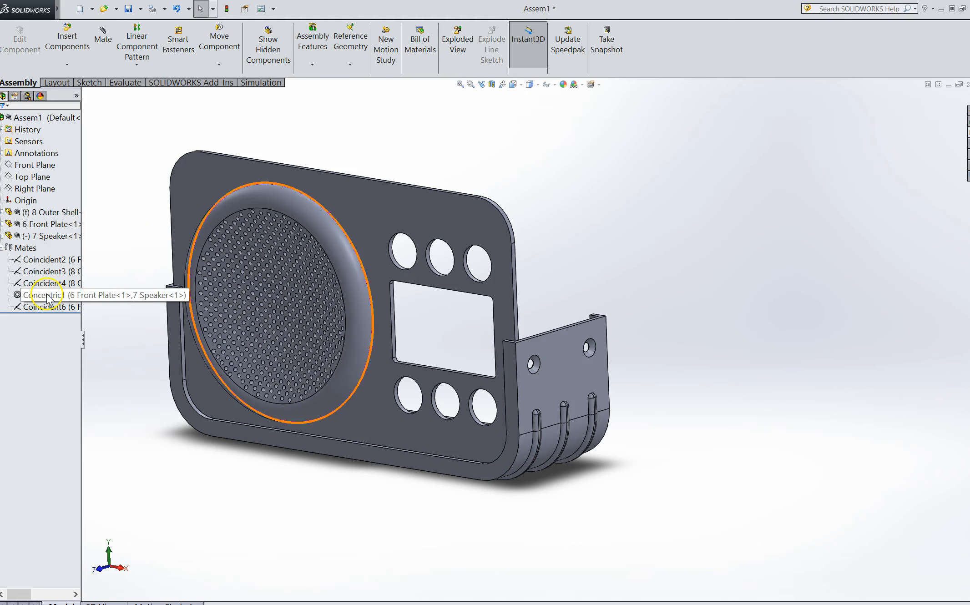
click(49, 307)
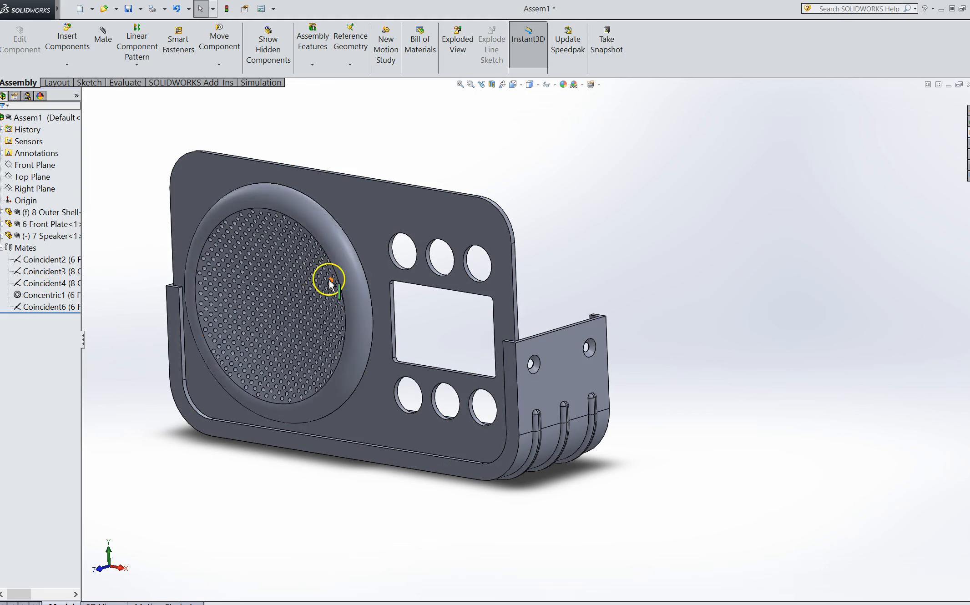
key(f)
middle_drag(546, 348, 518, 365)
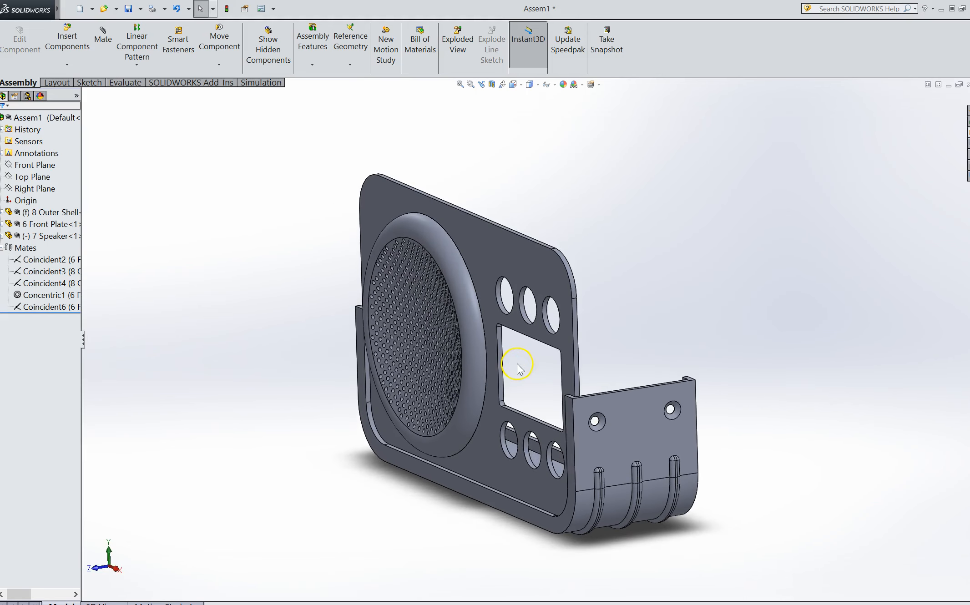